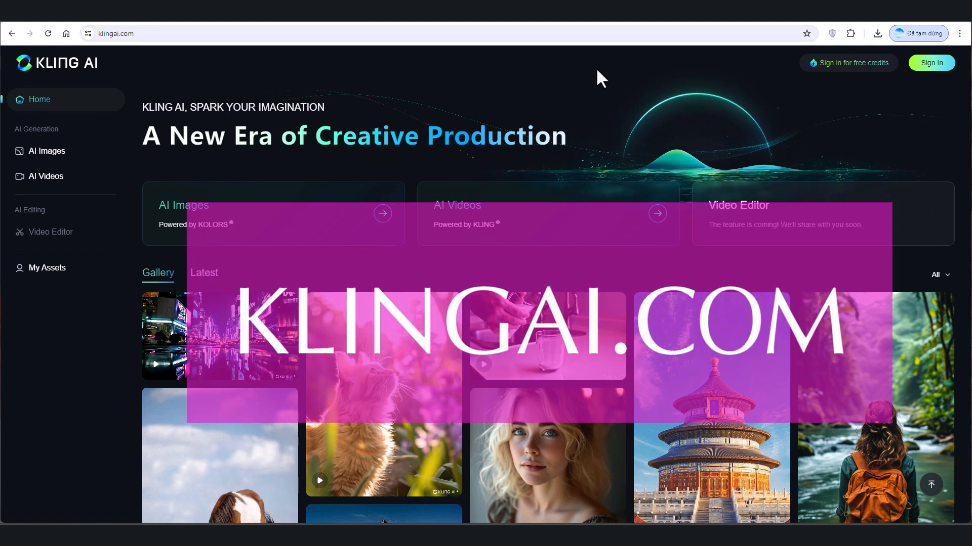
Sign up for a free KLING AI account with the e-mail address and account password, and complete the puzzle verification.
click(866, 66)
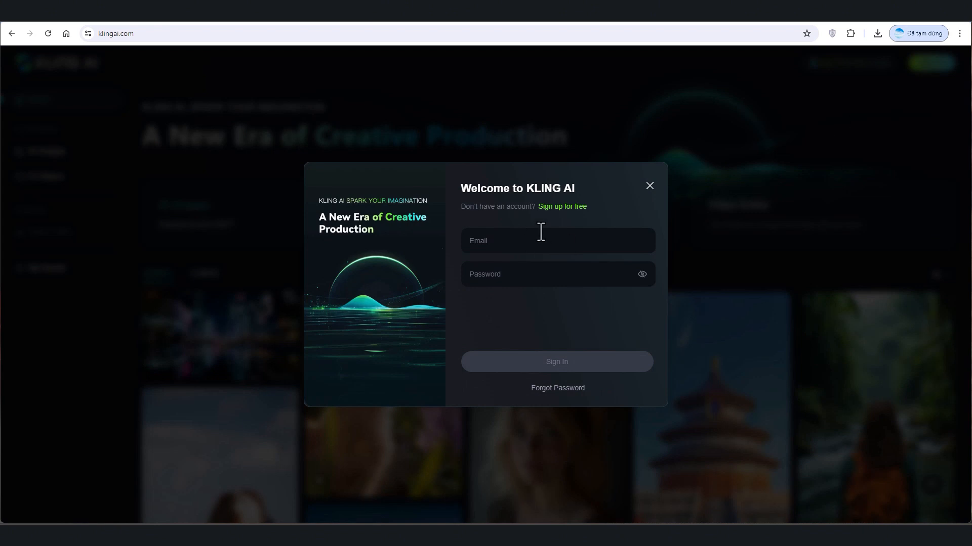
click(563, 208)
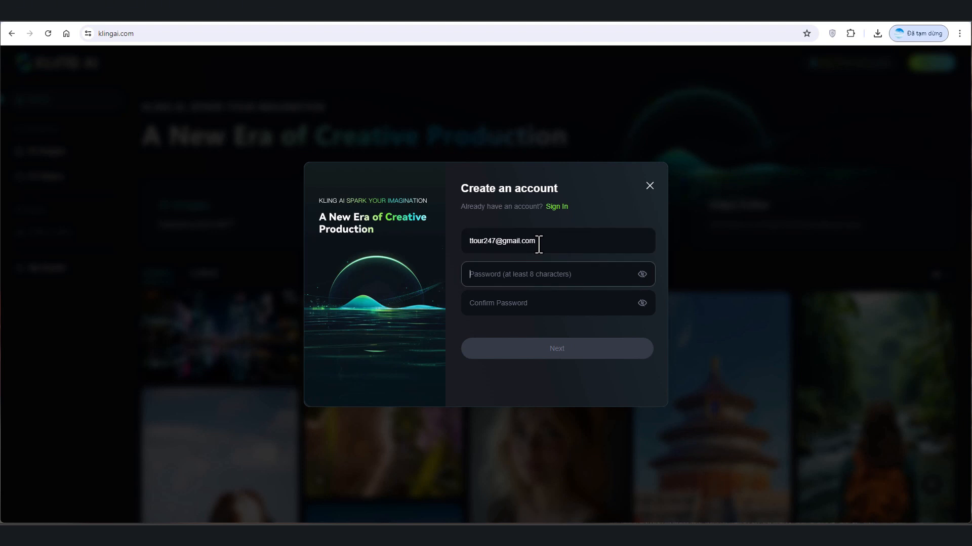
key(Tab)
text(••••••••••)
click(542, 352)
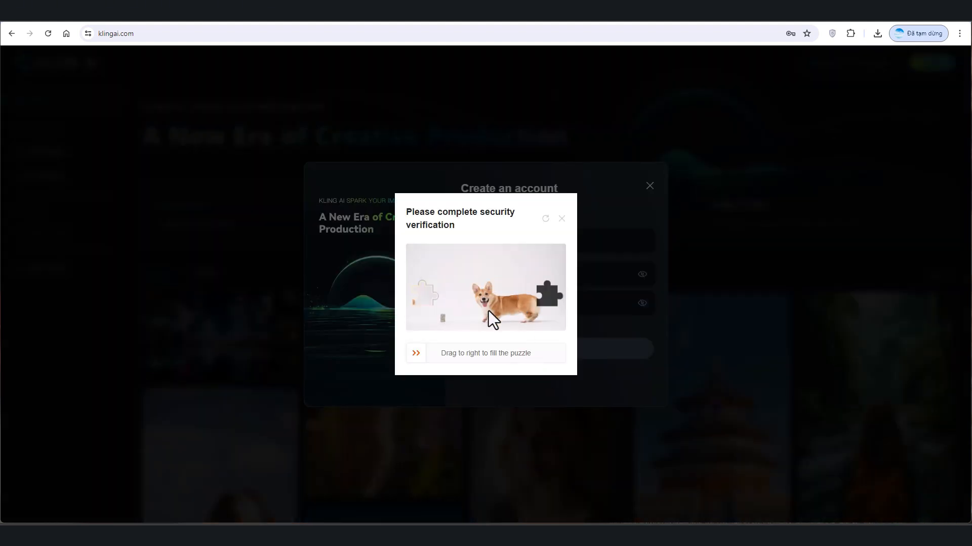
drag(415, 354, 540, 360)
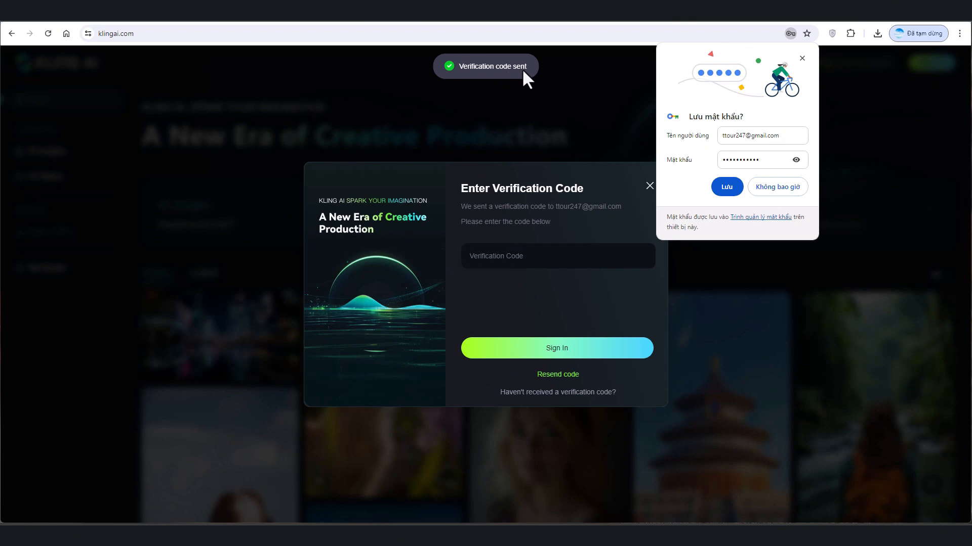
Dismiss the password-saving prompt, copy the verification code from the e-mail into the Verification Code field, and finish signing in.
click(801, 58)
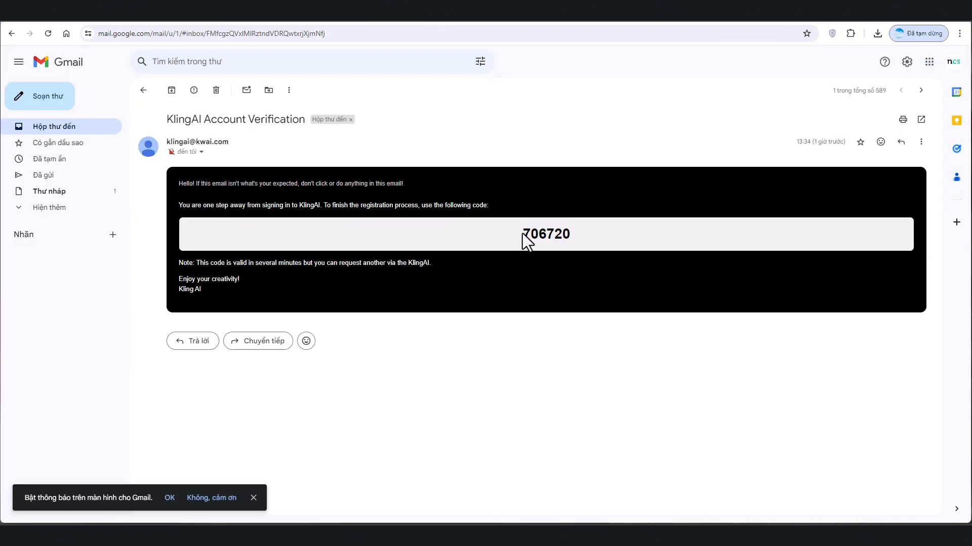
drag(523, 234, 594, 235)
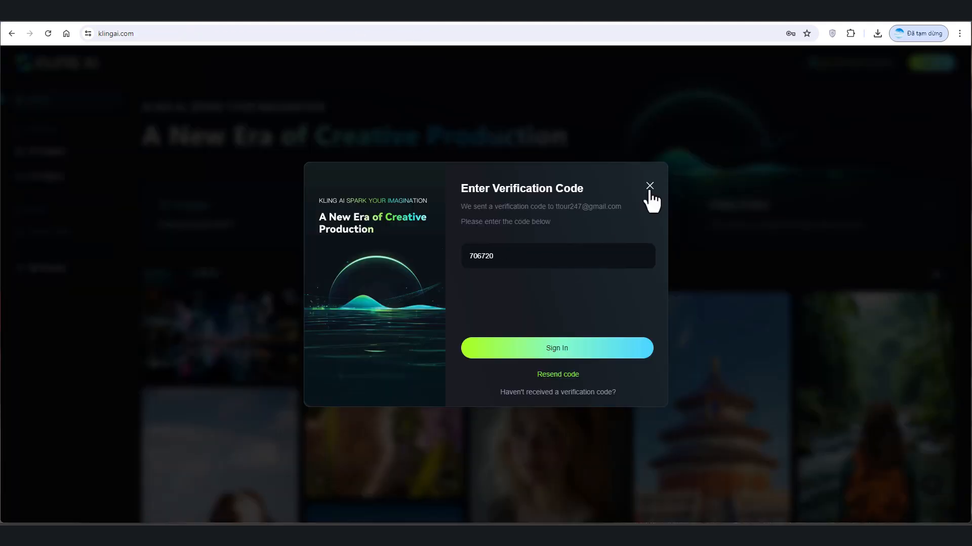
click(647, 200)
click(800, 59)
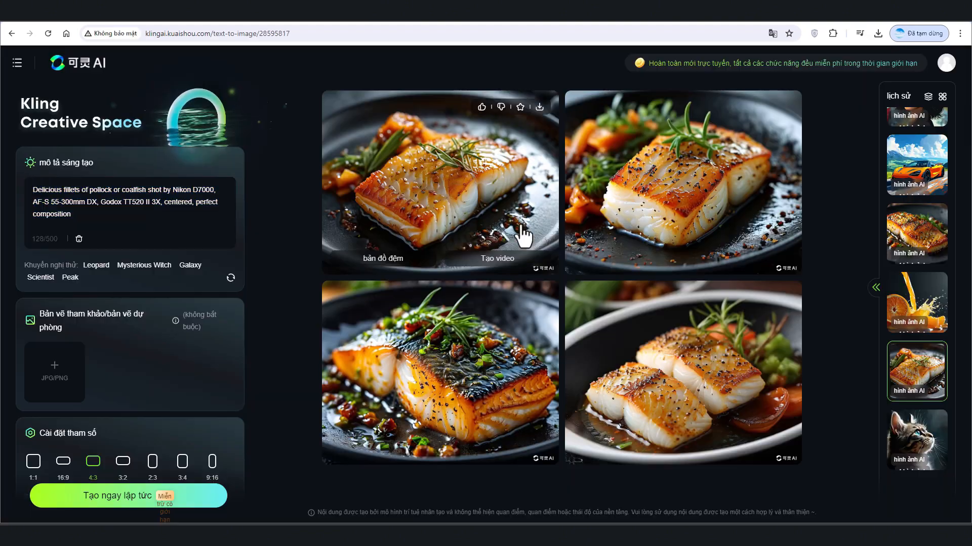
Examine several previously generated AI images in the history of the Kling Creative Space.
click(933, 329)
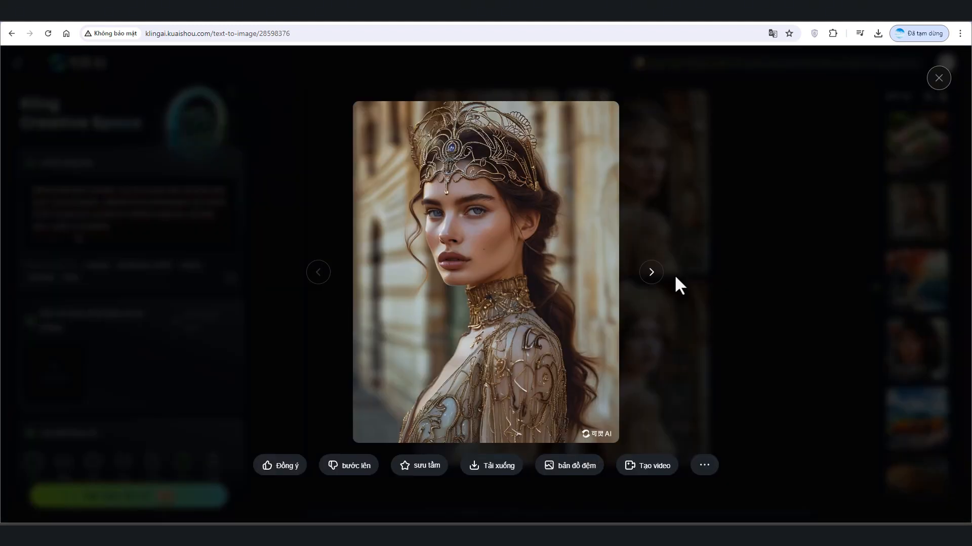
click(286, 330)
scroll(910, 347, up, 4)
click(913, 345)
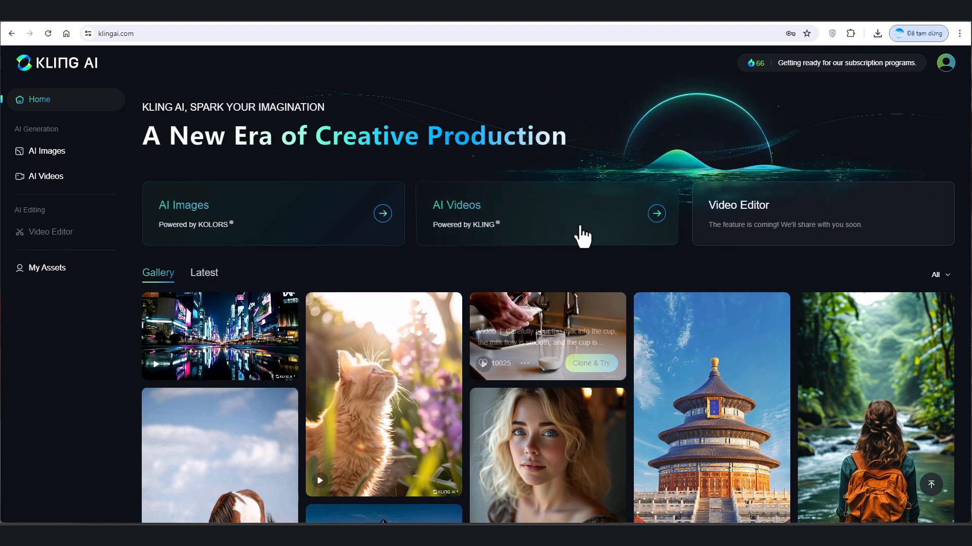
Open the AI video generator and try the Creativity–Relevance slider at 1 and 0, returning it to the middle.
click(532, 211)
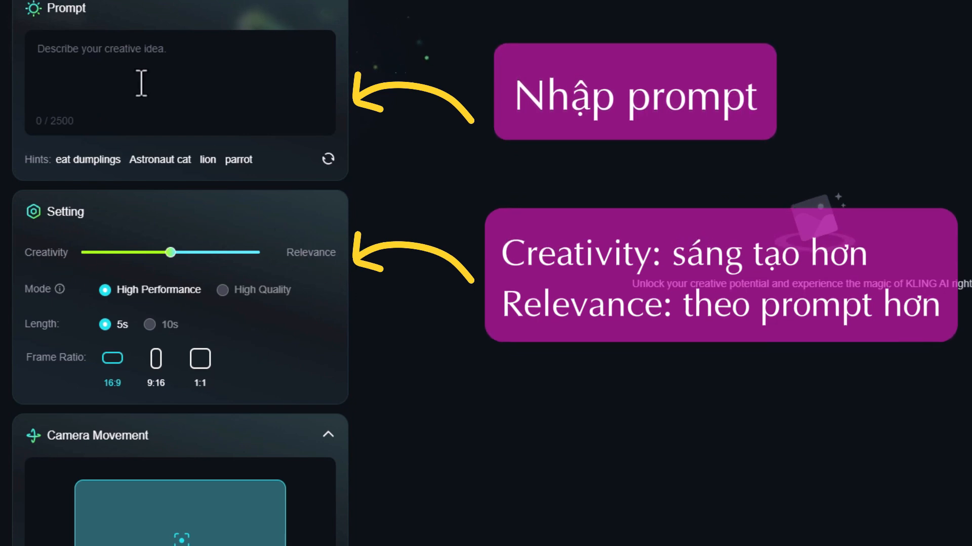
drag(171, 253, 260, 253)
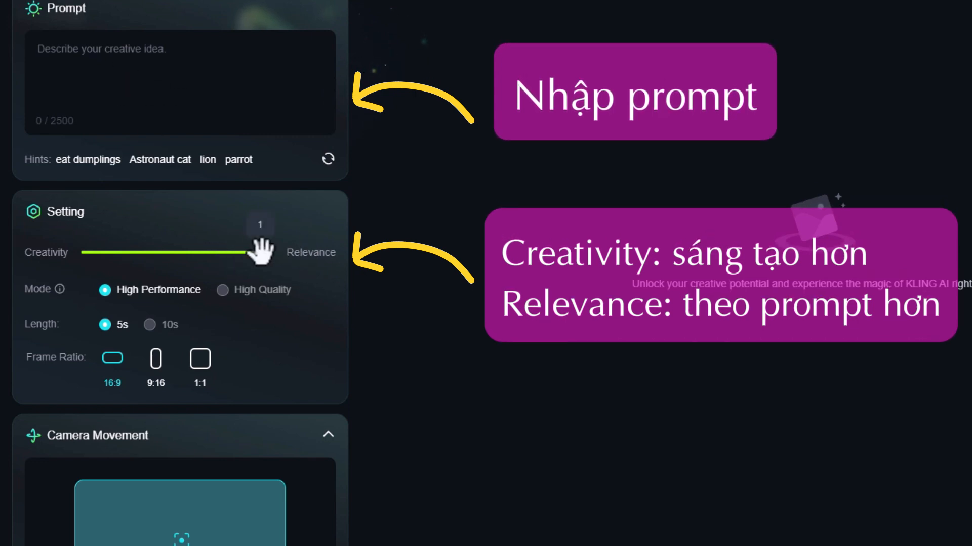
drag(260, 253, 79, 251)
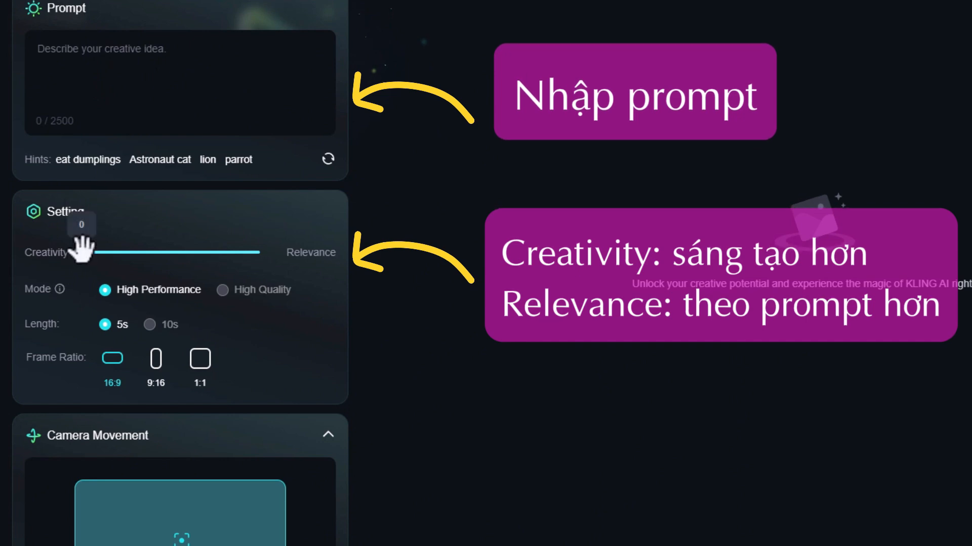
drag(82, 257, 162, 252)
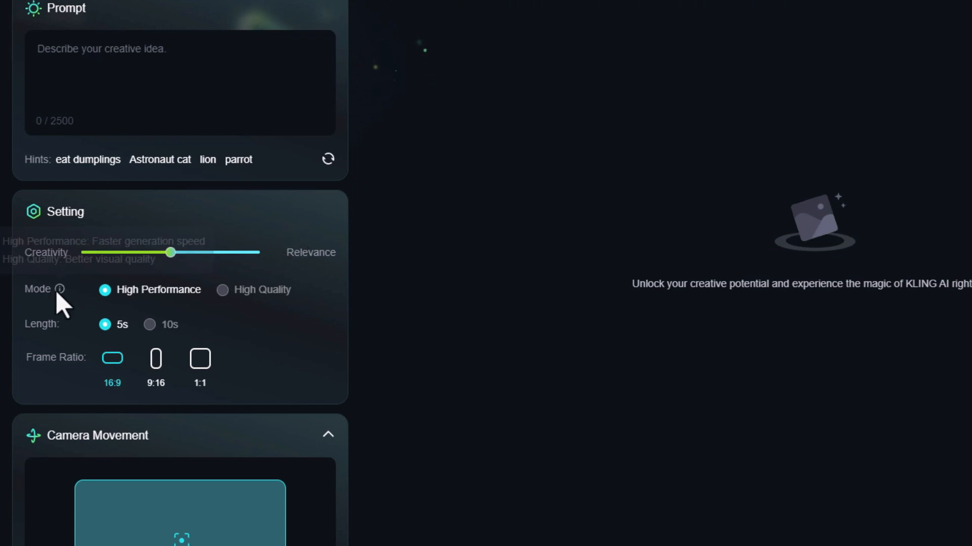
Examine the mode, length and frame ratio options in the video settings.
scroll(123, 310, down, 3)
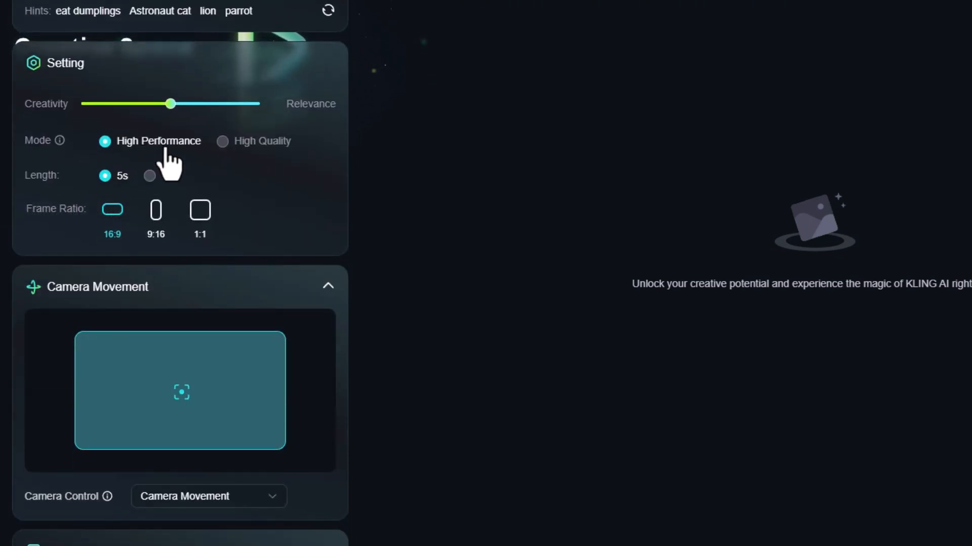
scroll(164, 149, up, 2)
mouse_move(222, 217)
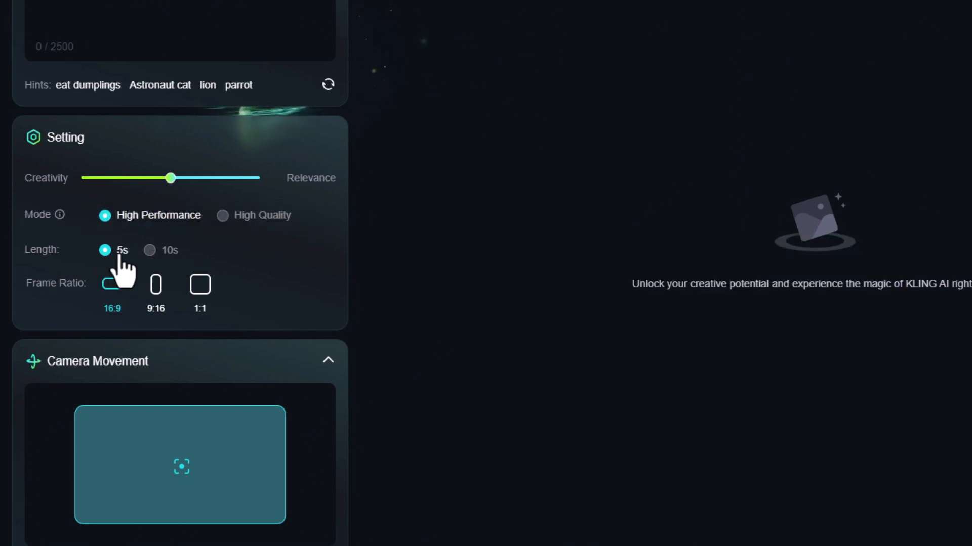
scroll(70, 299, up, 2)
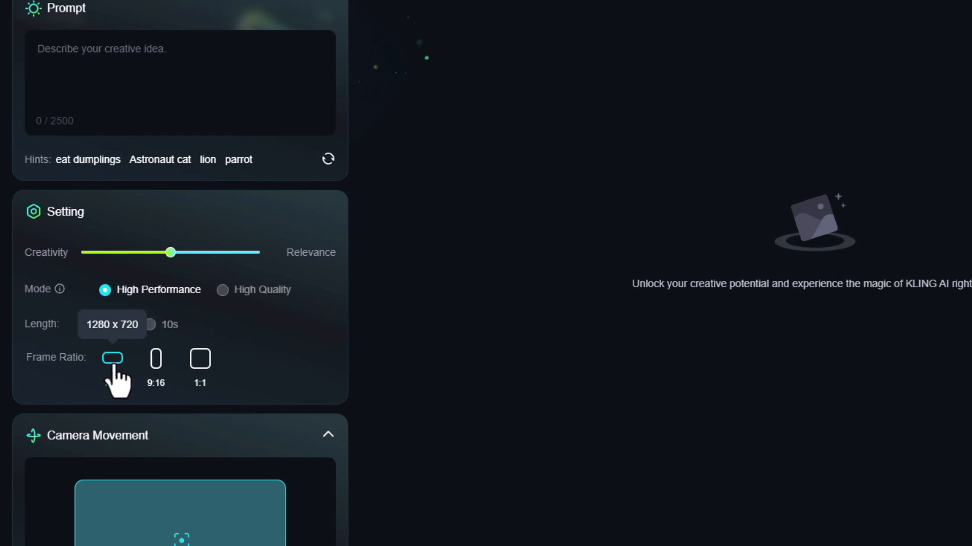
Set the camera control to Horizontal and try the movement at -10 and 10.
scroll(238, 369, down, 5)
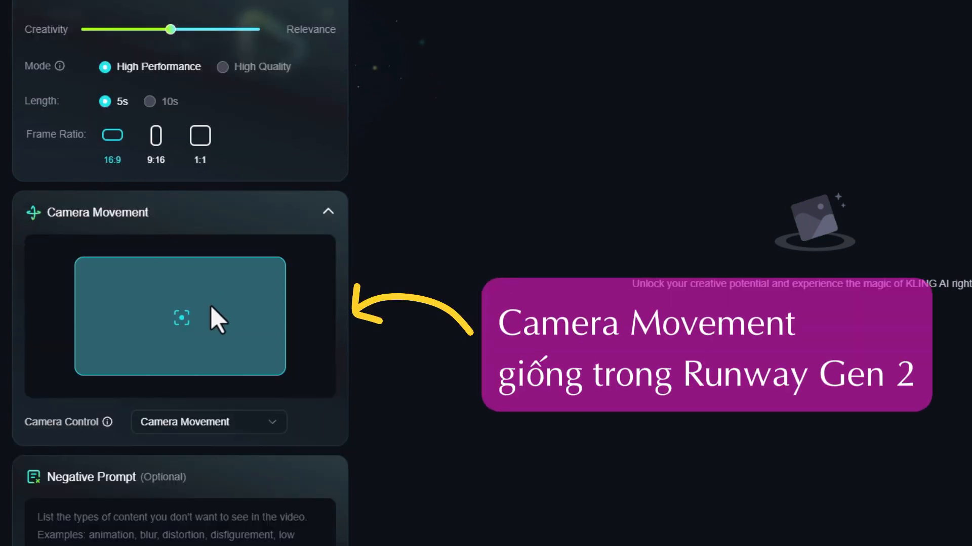
scroll(191, 310, down, 2)
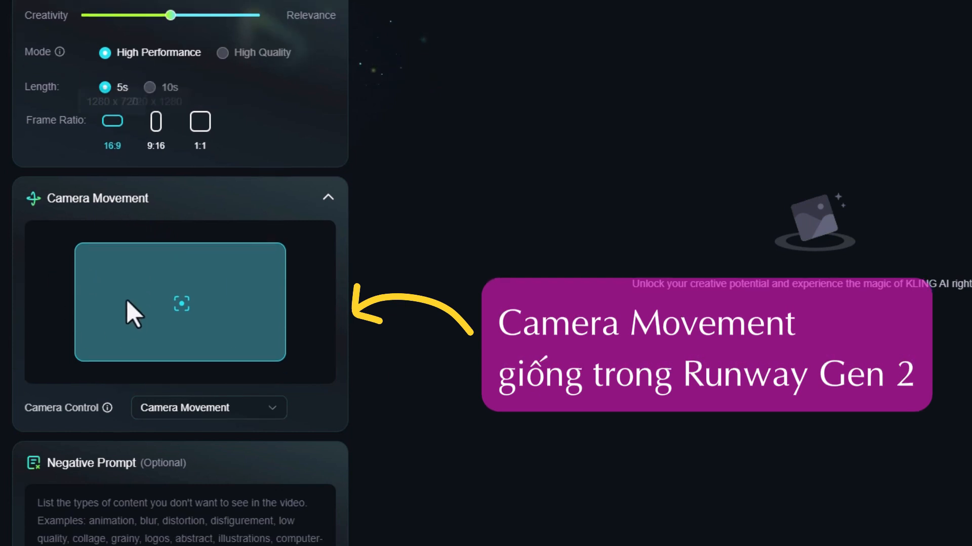
click(231, 349)
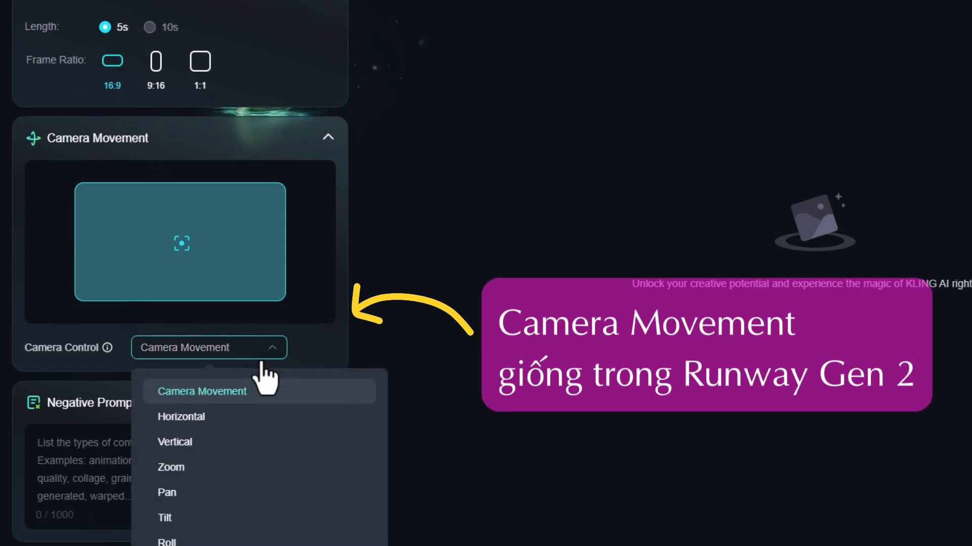
click(207, 420)
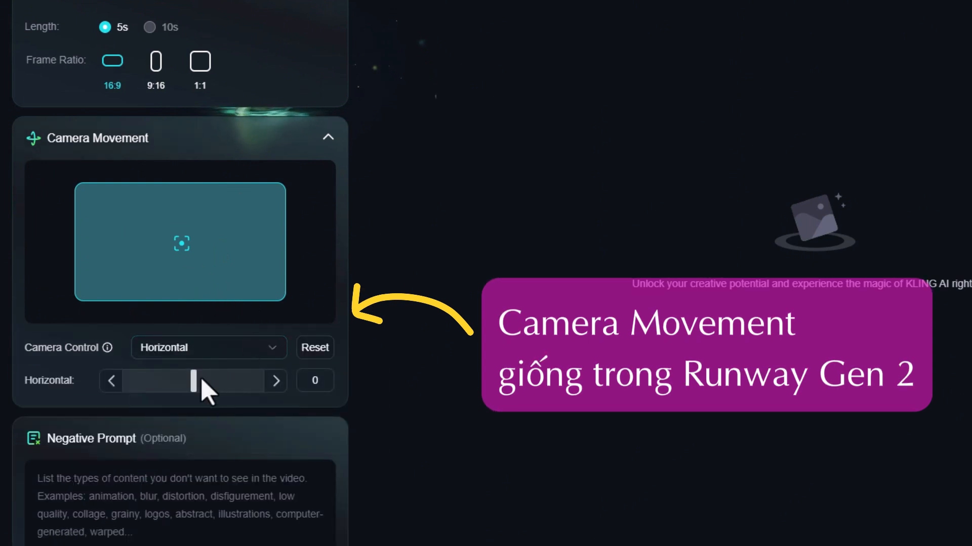
click(190, 347)
click(179, 425)
drag(194, 387, 36, 375)
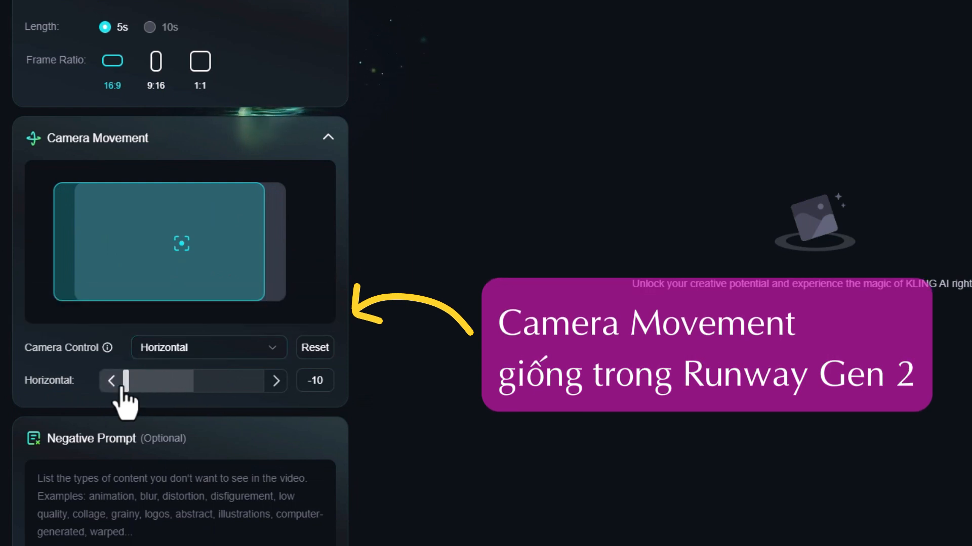
drag(125, 388, 269, 389)
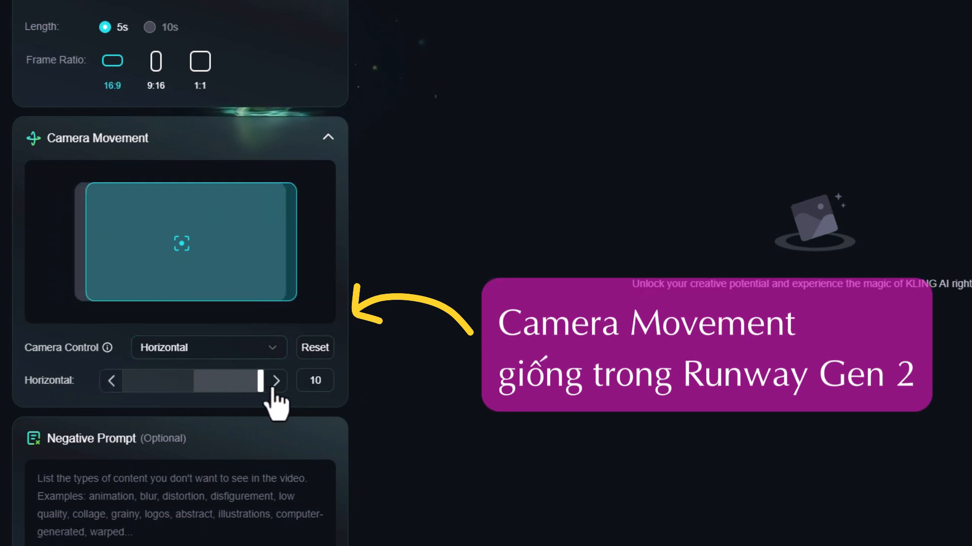
Switch the camera control to Vertical and try the movement at its minimum value.
click(216, 347)
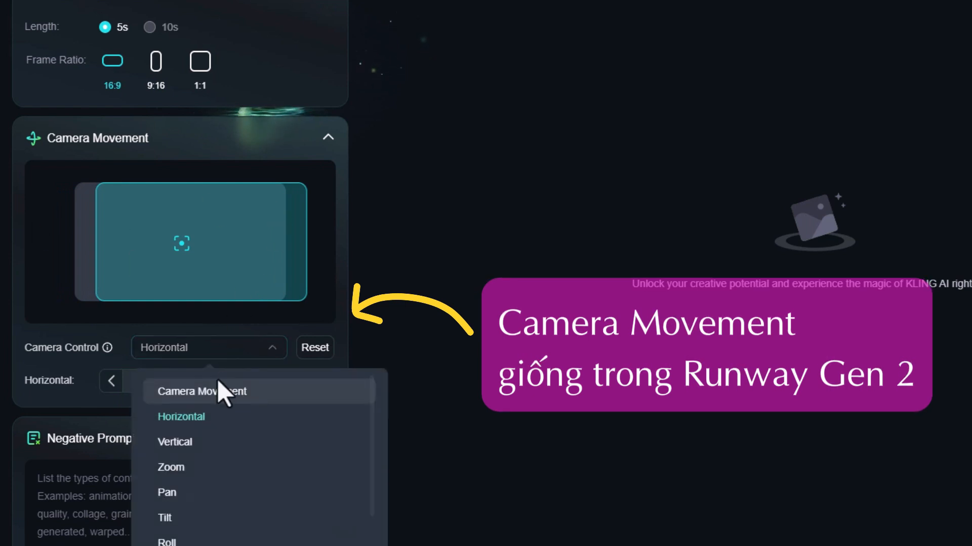
scroll(190, 468, down, 2)
scroll(188, 456, up, 2)
click(188, 450)
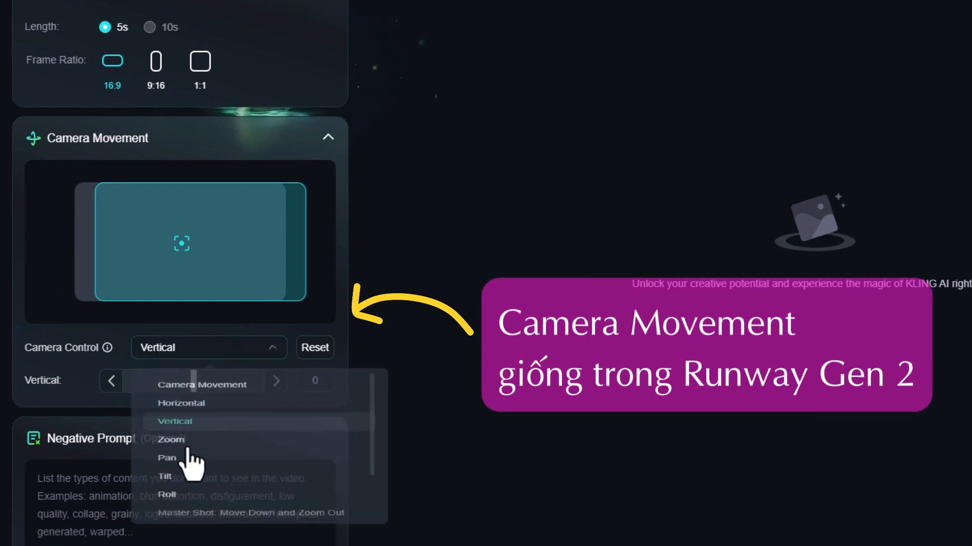
drag(195, 387, 114, 386)
Switch the camera control to Zoom and try different zoom amounts.
click(215, 349)
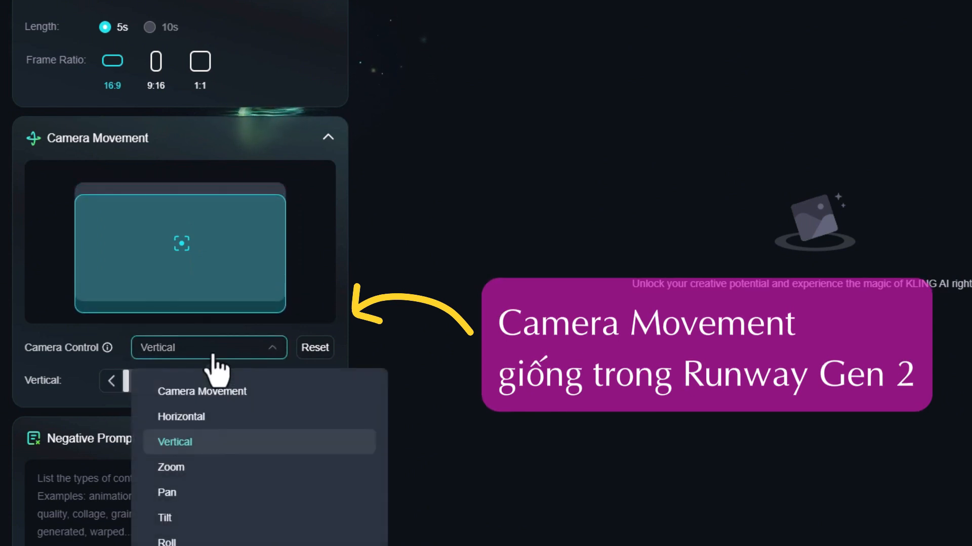
click(199, 474)
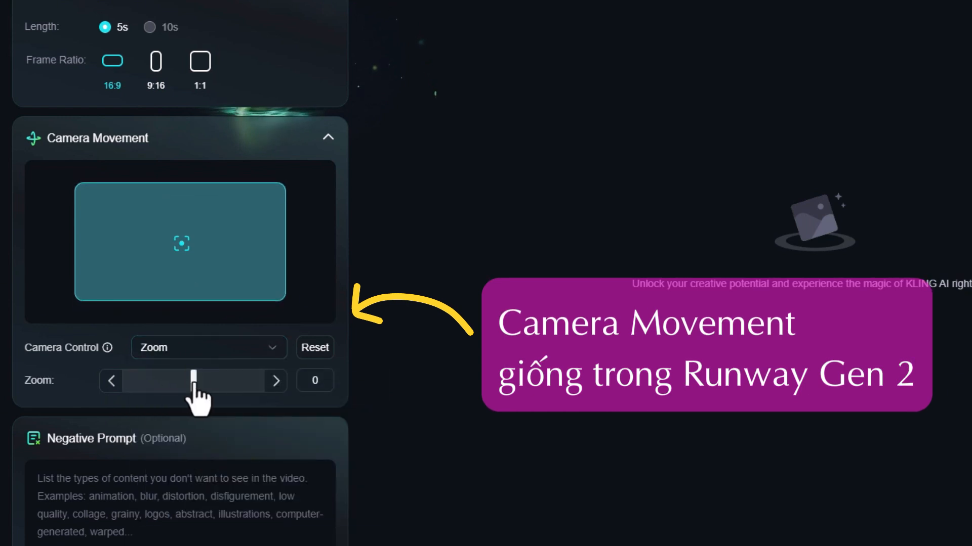
drag(194, 383, 236, 391)
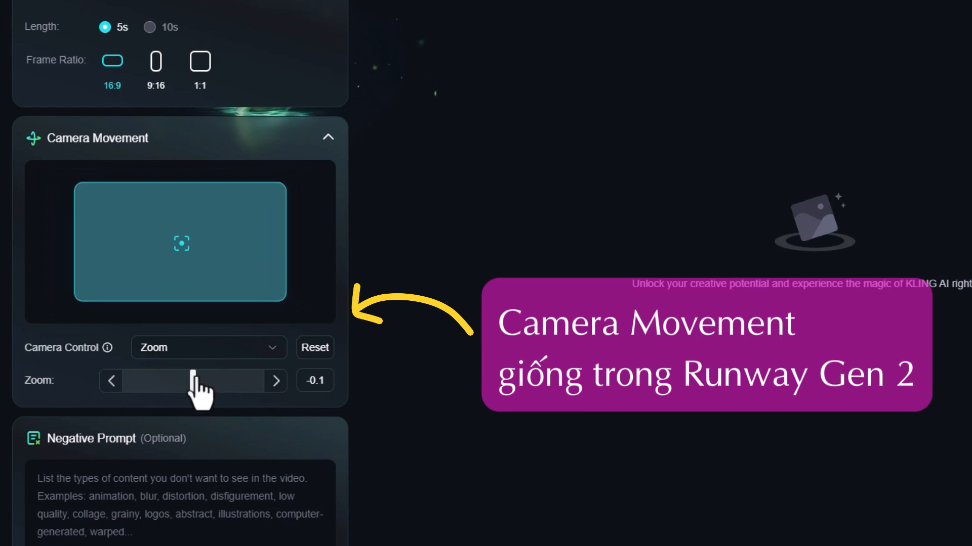
Try the Pan camera control and the Tilt camera control, each with its amount lowered.
click(276, 348)
click(190, 491)
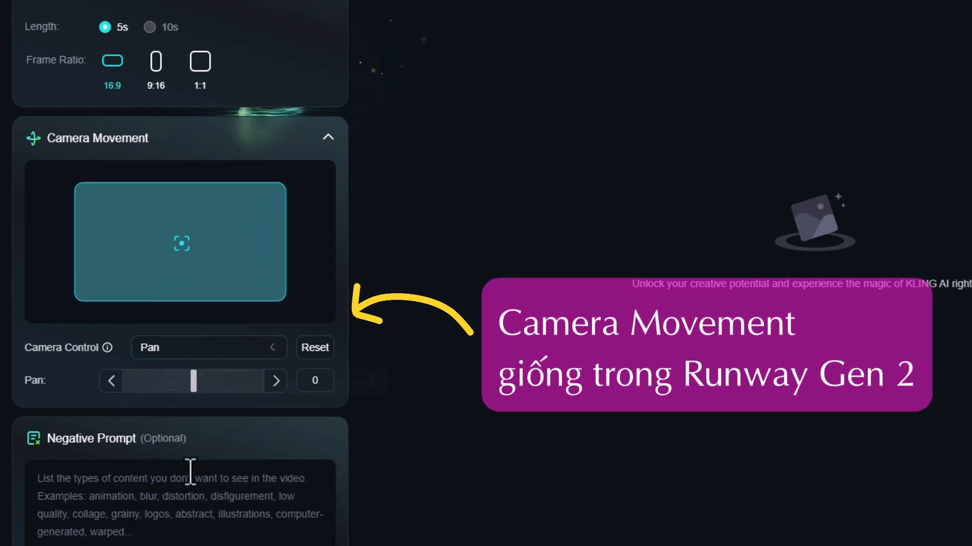
drag(260, 380, 143, 366)
click(195, 348)
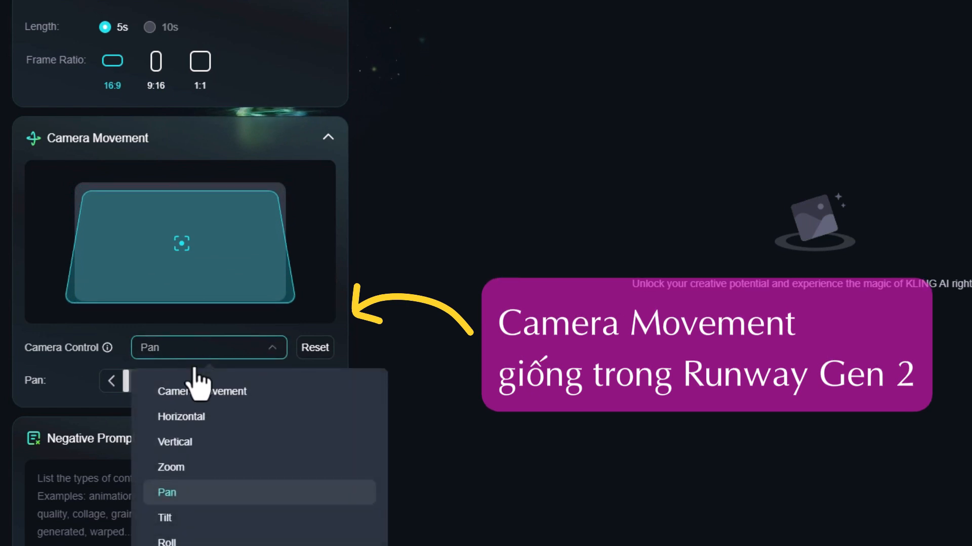
click(205, 521)
drag(194, 380, 104, 380)
Switch the camera control to Roll and try its amount, leaving it at 0.
click(195, 349)
click(200, 536)
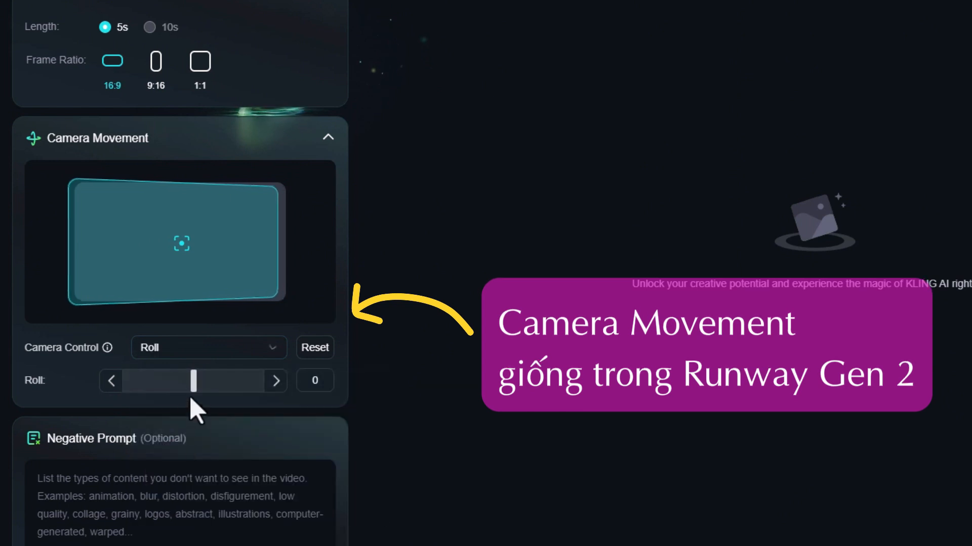
mouse_move(192, 383)
mouse_down()
mouse_move(273, 383)
mouse_move(144, 387)
mouse_move(182, 383)
mouse_up()
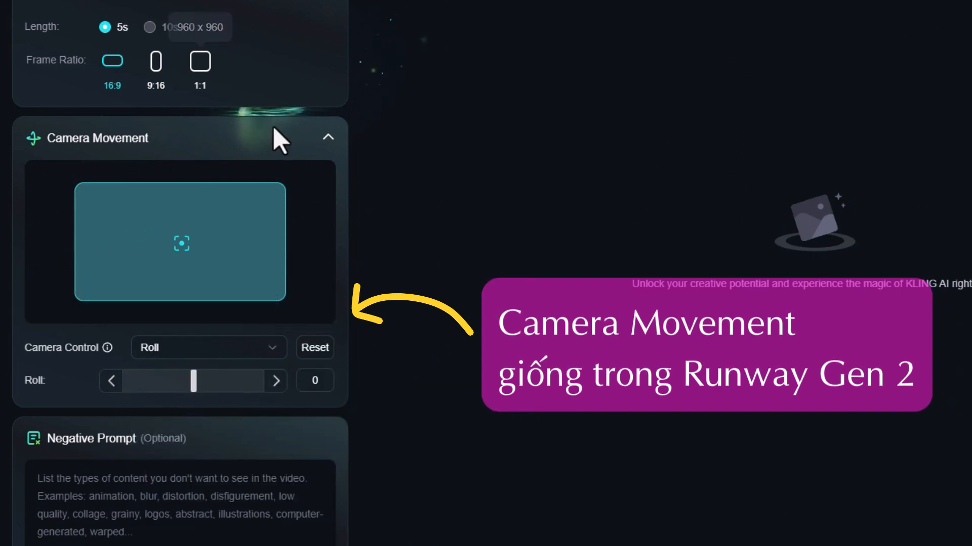
Enter the prompt "Slow-motion shot of the fresh orange juice flowing from the broken fruit...", ending with "HD, photography, high quality, realistic, 8k".
scroll(102, 273, down, 1)
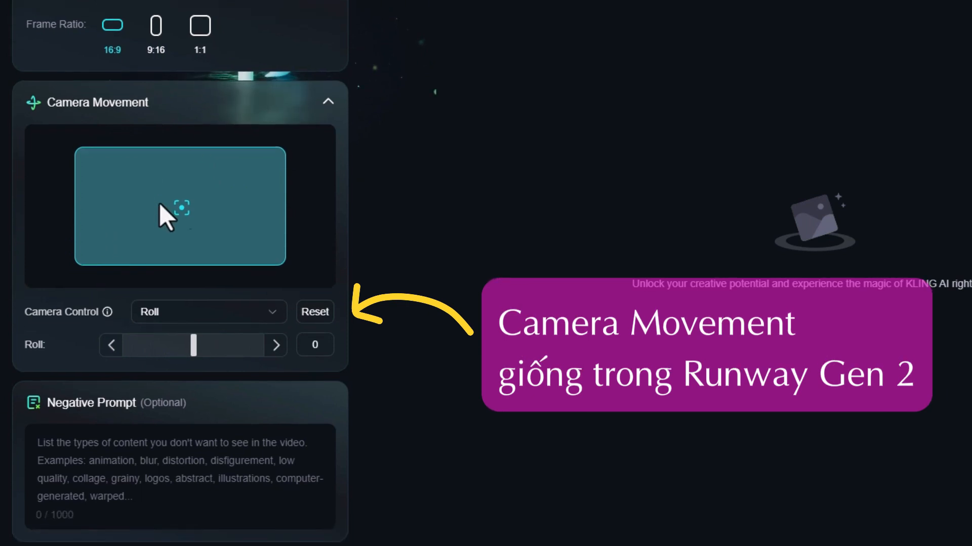
click(102, 494)
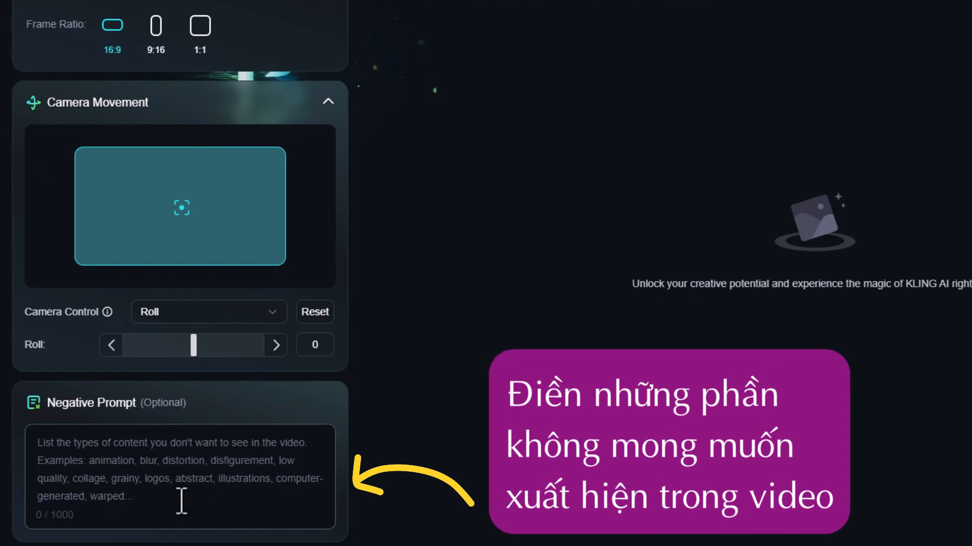
scroll(269, 440, up, 10)
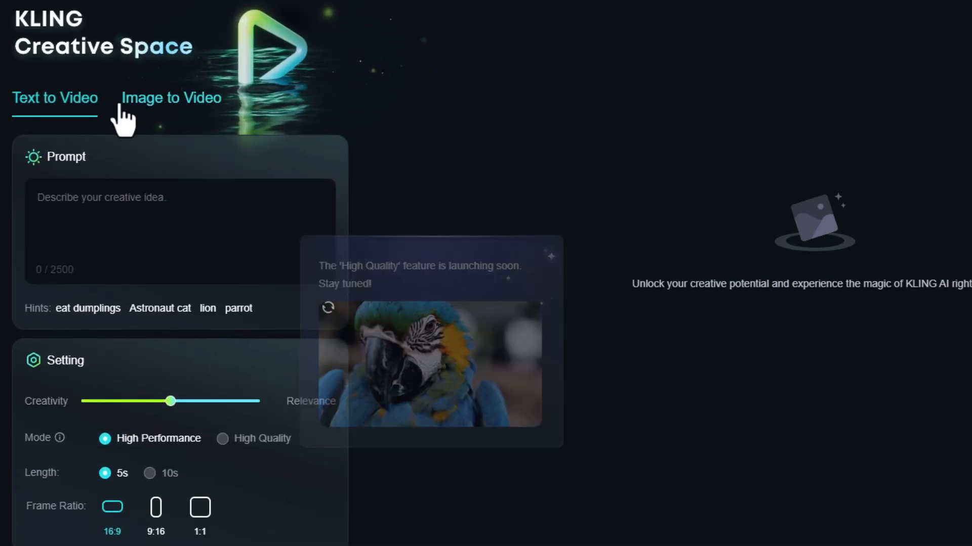
click(152, 233)
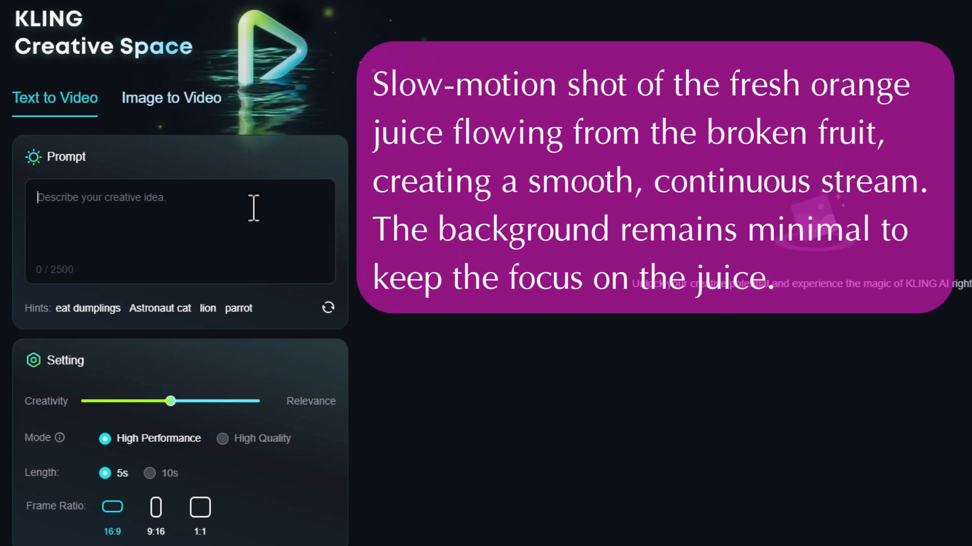
text(Slow-motion shot of the fresh orange juice flowing from the broken fruit, creating a smooth, continuous stream. The background remains minimal to keep the focus on the juice. HD, photography, high quality, realistic, 8k)
Enter "morph, ugly" as the negative prompt.
scroll(254, 226, down, 8)
click(142, 488)
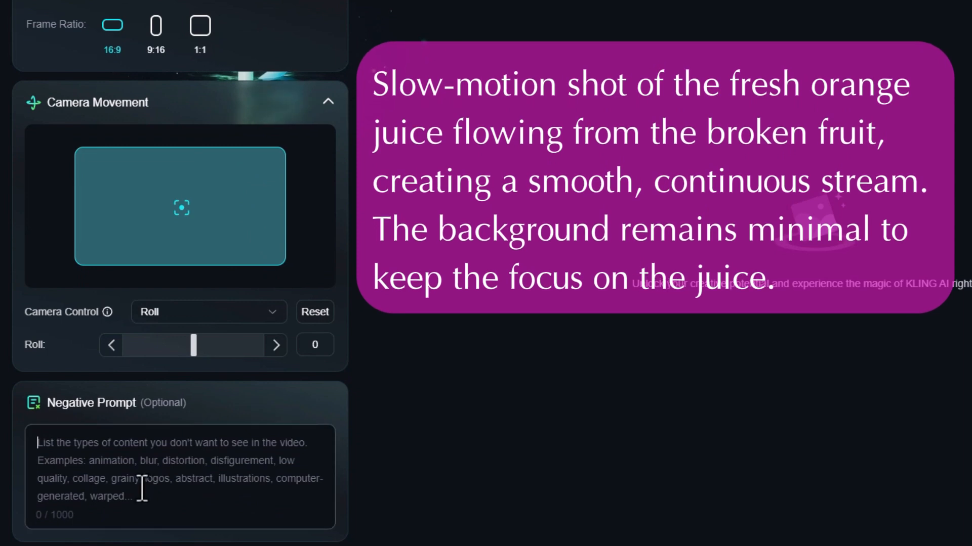
text(mo)
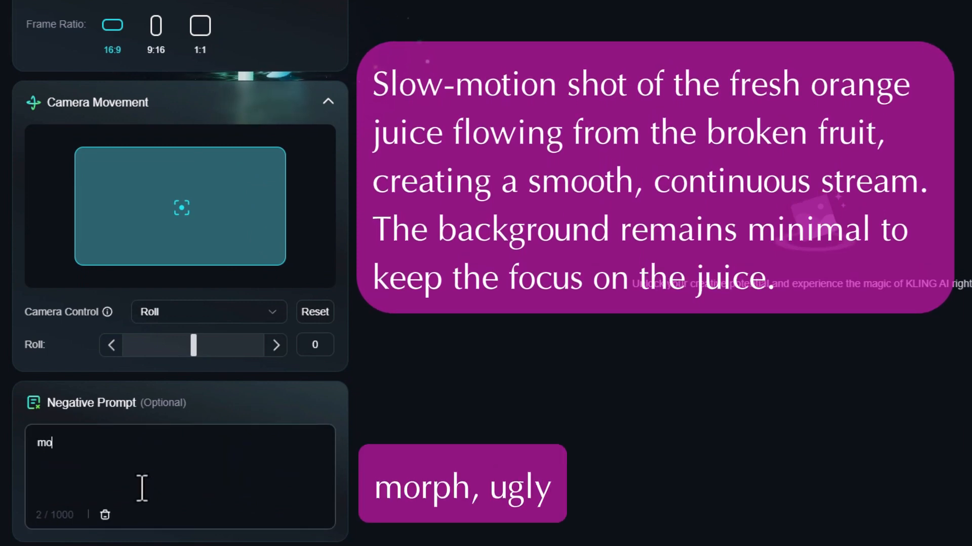
text(rph, ugly)
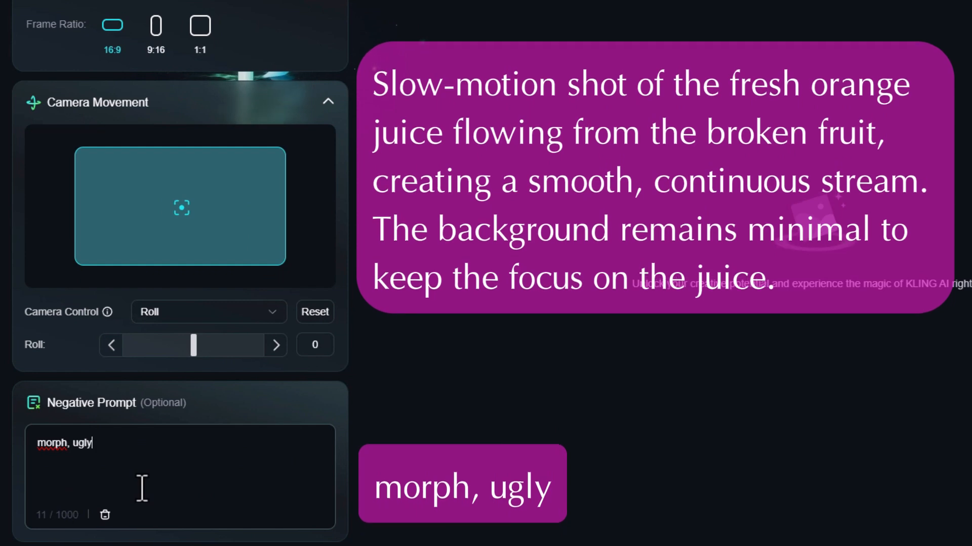
double_click(54, 444)
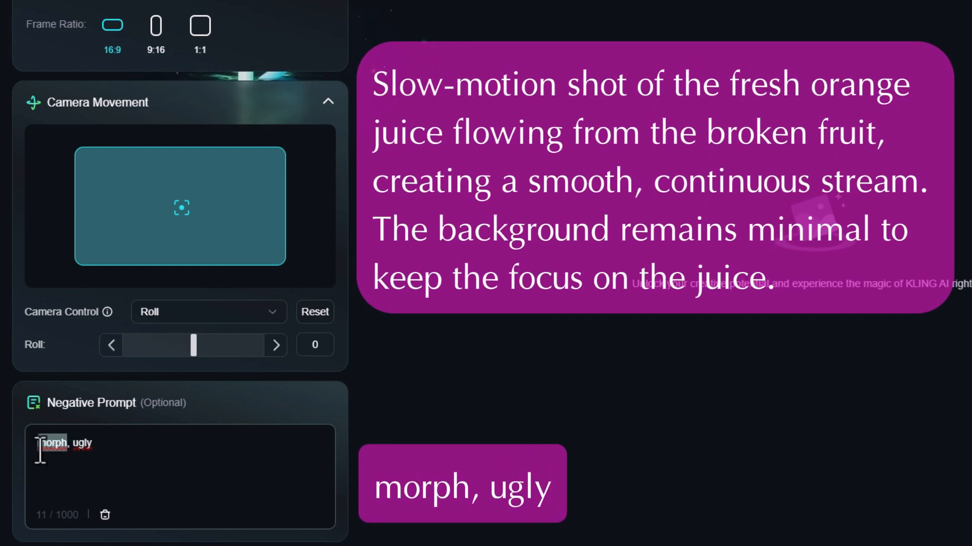
click(83, 446)
double_click(84, 445)
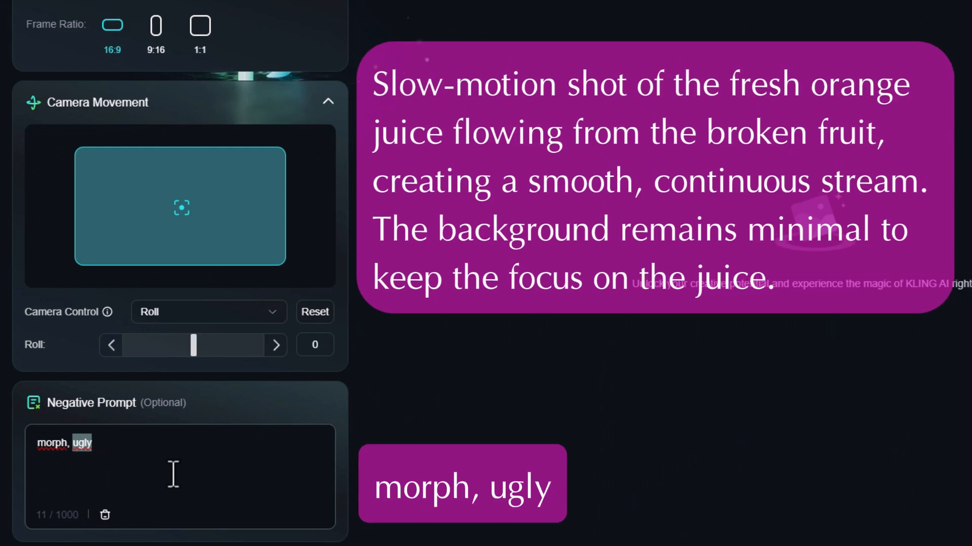
click(148, 457)
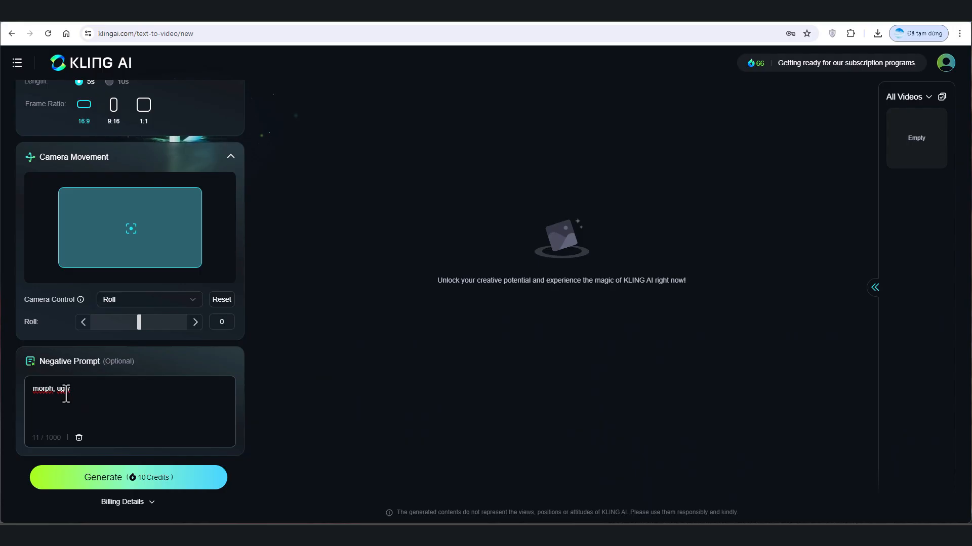
Generate the orange juice video in High Performance mode with a 5s length and 16:9 frame ratio.
click(890, 98)
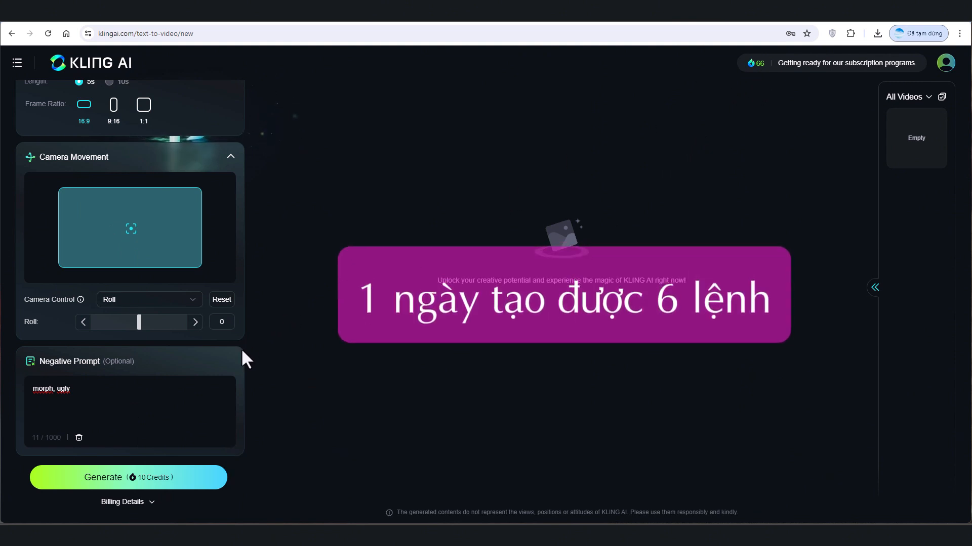
mouse_move(947, 63)
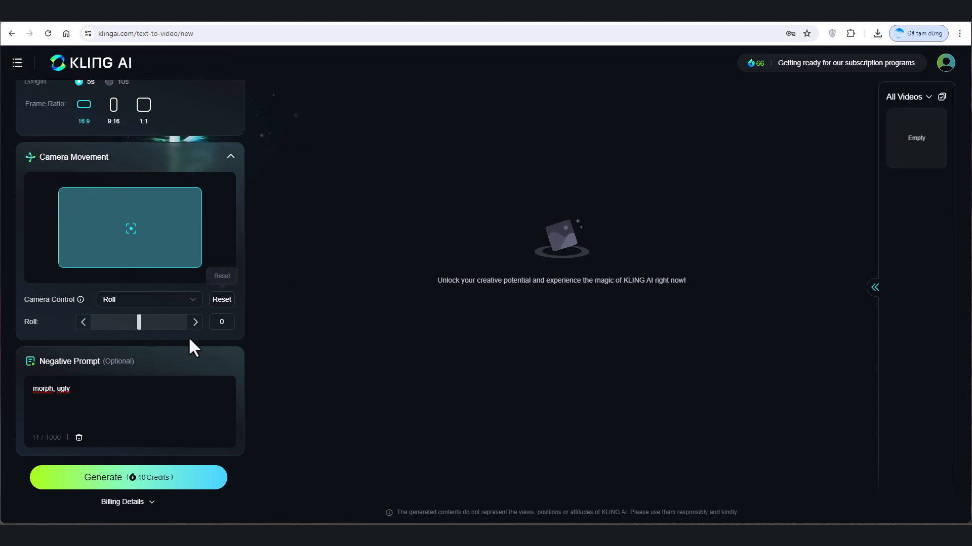
scroll(137, 374, up, 5)
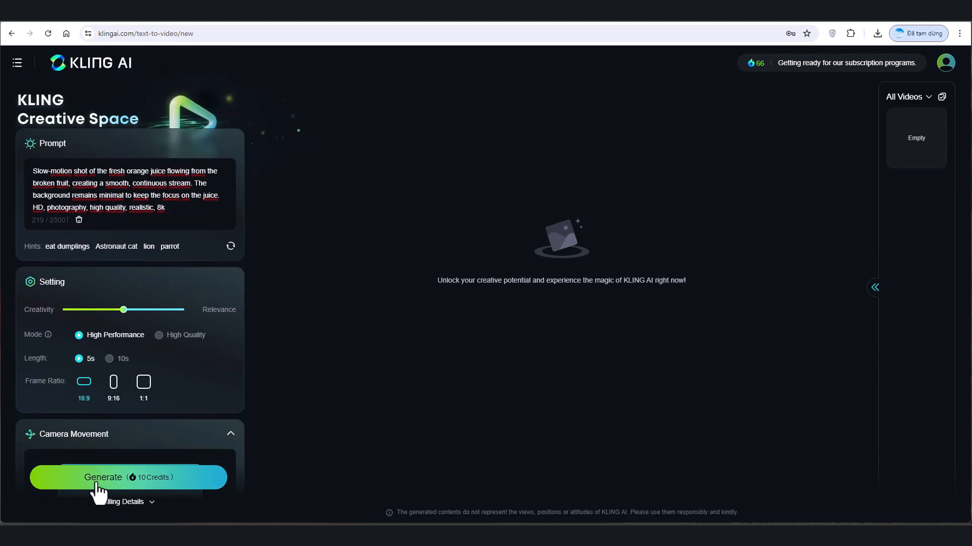
click(97, 485)
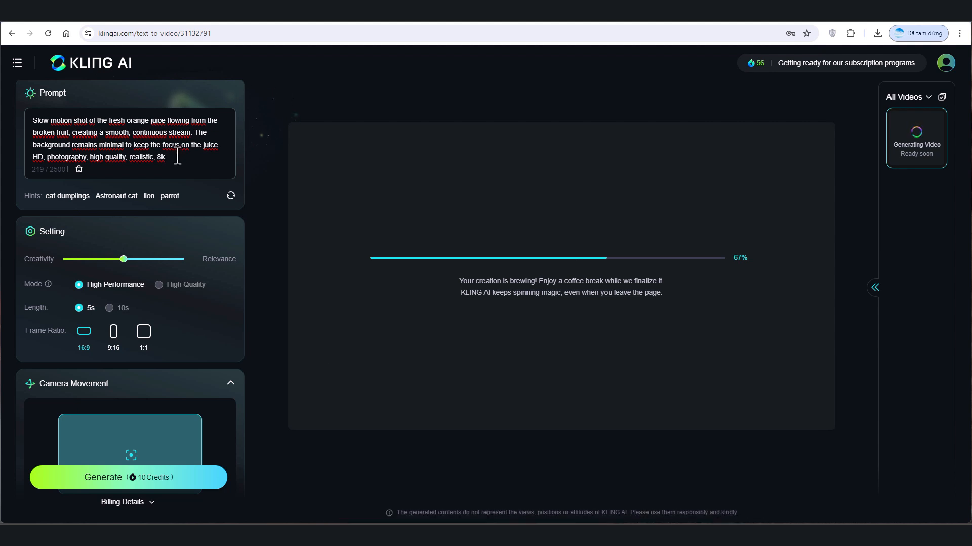
Replace the prompt with "Medium shot of the grasshopper leading other insects in a fun exercise routine in the garden..." and shift the slider close to Creativity.
key(ctrl+a)
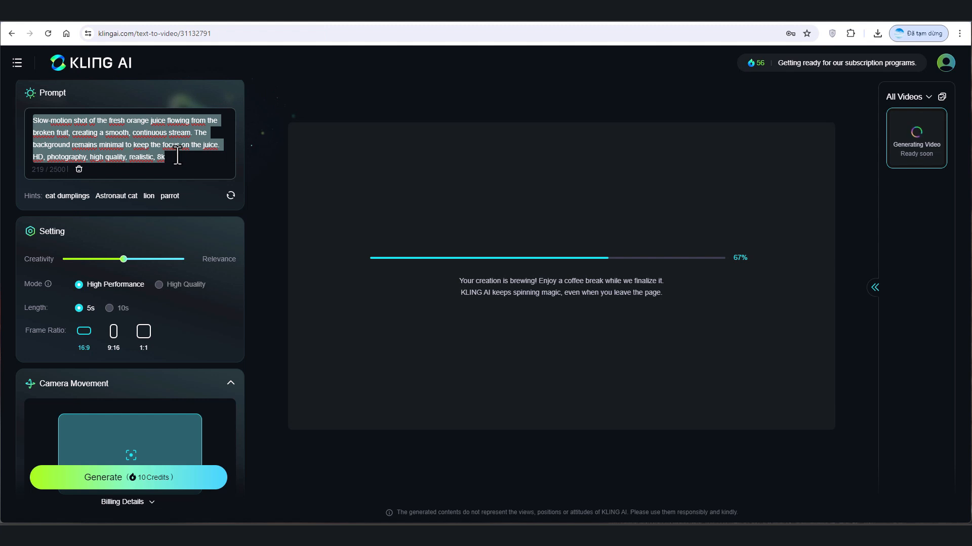
text(Medium shot of the grasshopper leading other insects in a fun exercise routine in the garden. Use dynamic animation to show the joy and energy of the insects)
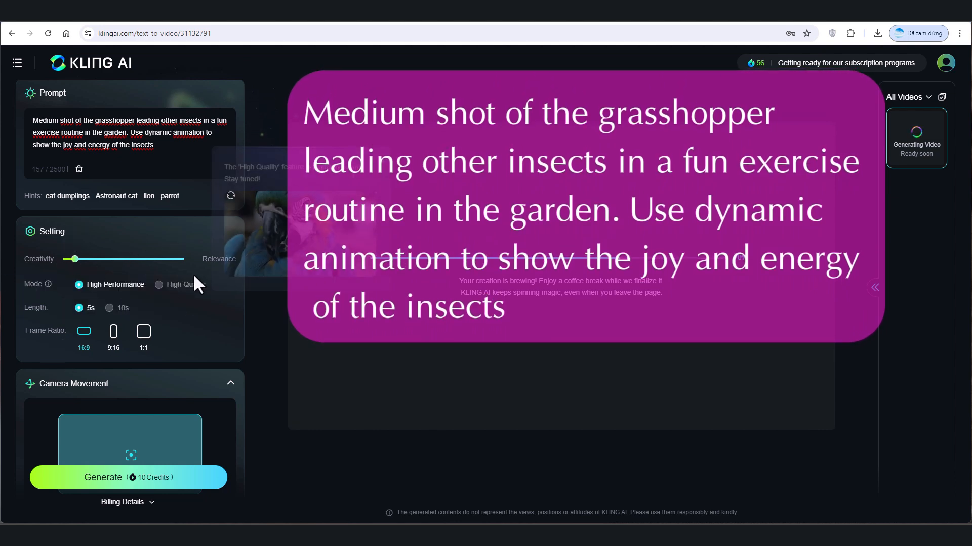
Try the Vertical camera control with its amount at 8.
scroll(193, 274, down, 5)
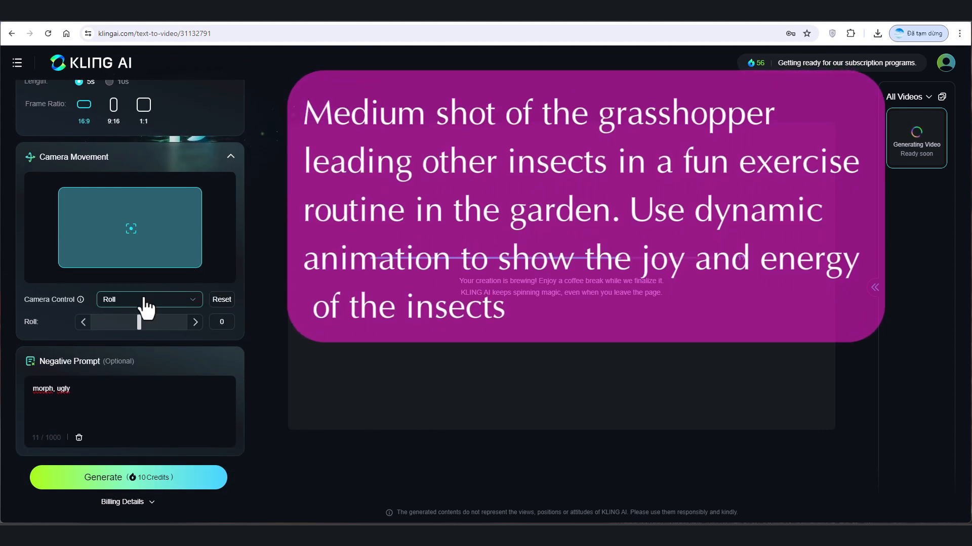
click(162, 301)
click(149, 366)
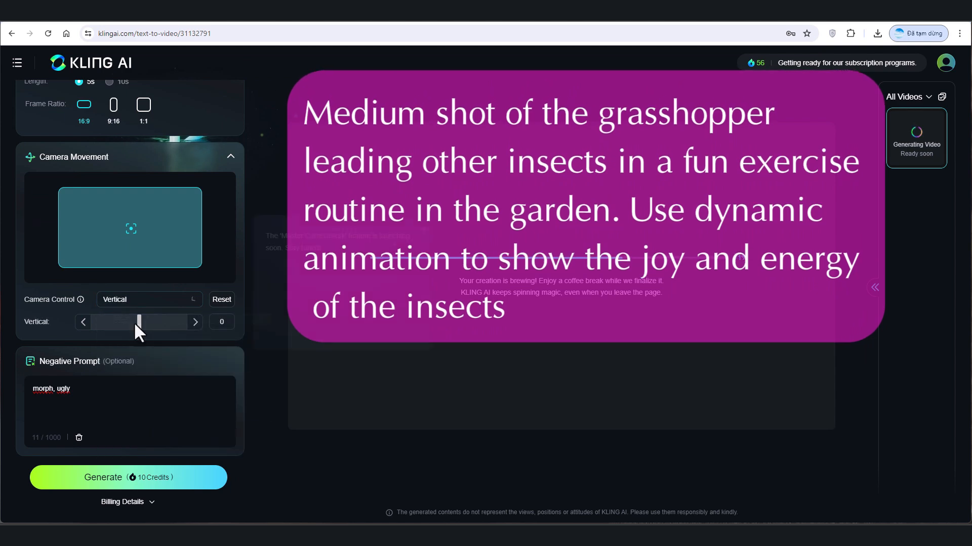
drag(138, 324, 173, 325)
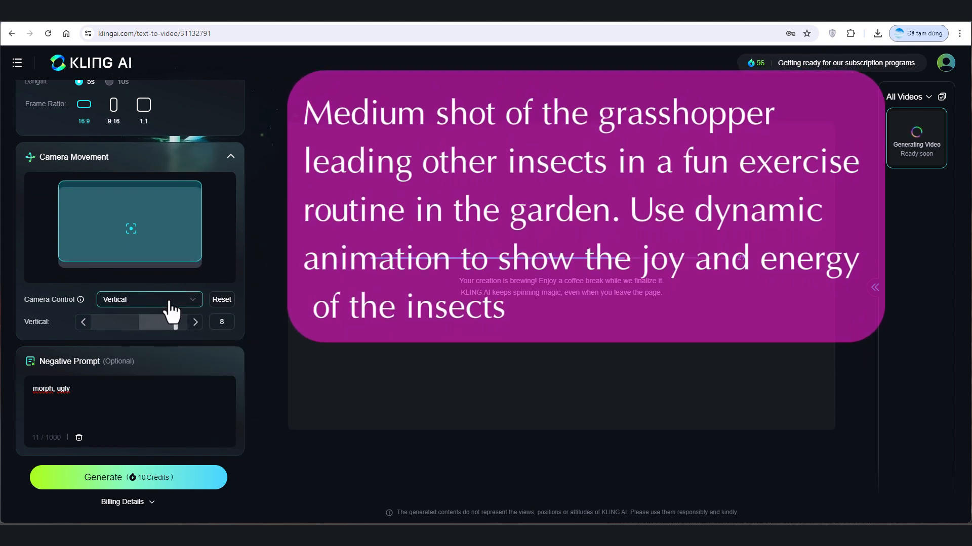
Switch the camera control to Zoom at 6.9 and generate the grasshopper video.
click(167, 303)
click(146, 363)
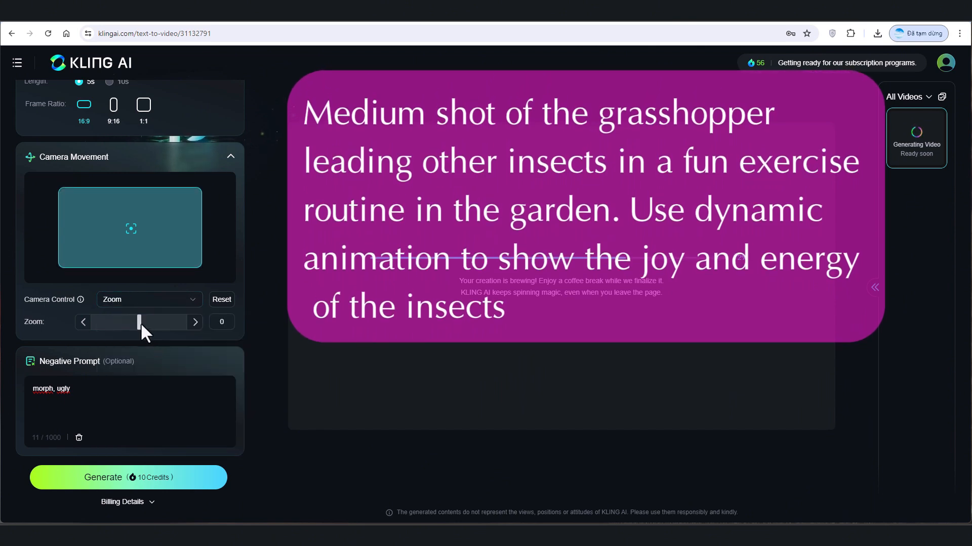
drag(138, 324, 173, 324)
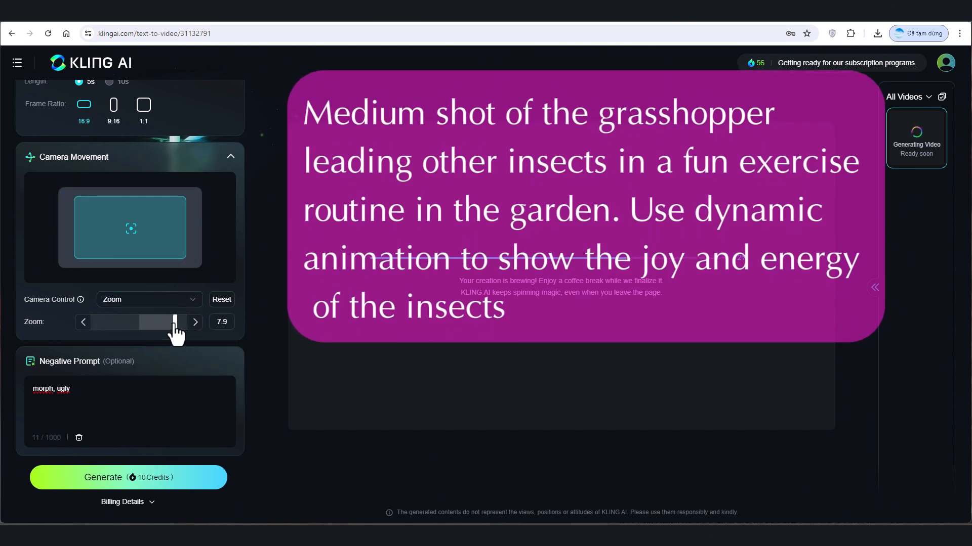
click(117, 401)
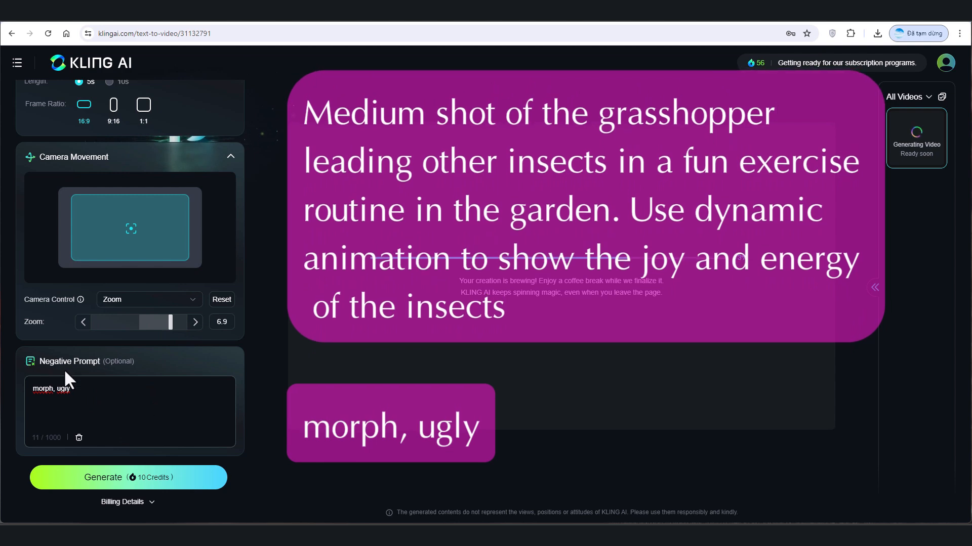
click(107, 483)
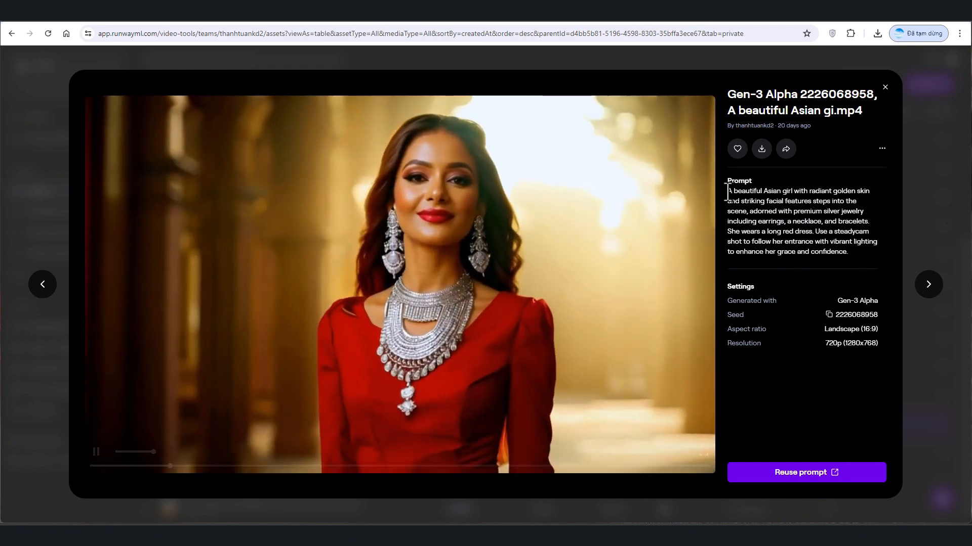
Copy the "A beautiful Asian girl" prompt from the Runway video details, switch to KLING AI and replace the grasshopper prompt with it.
drag(727, 192, 854, 248)
key(ctrl+c)
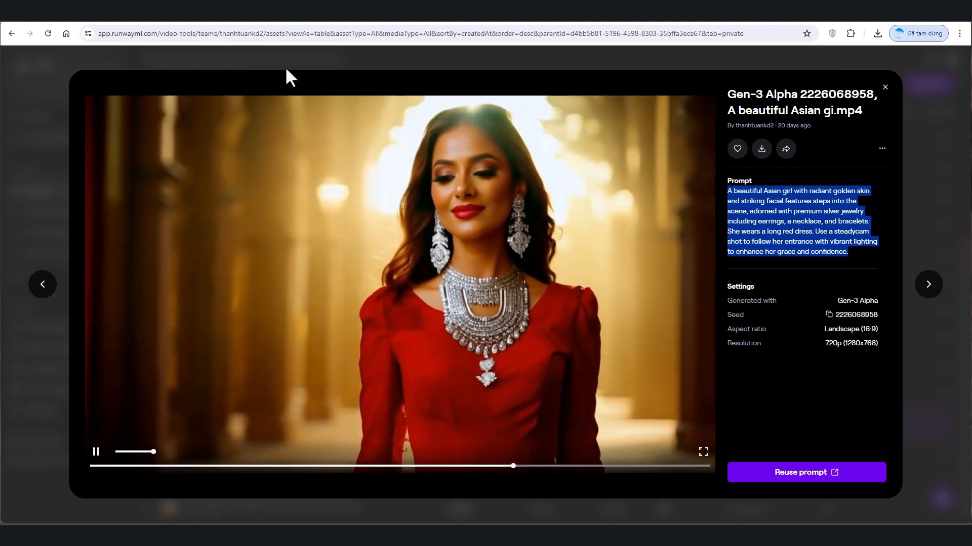
click(288, 16)
click(147, 240)
key(ctrl+a)
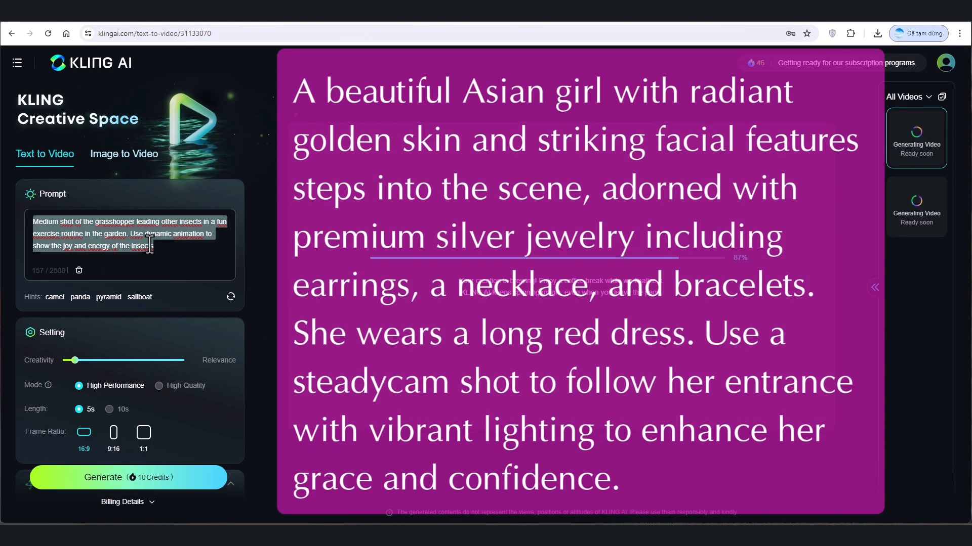
key(ctrl+v)
Set the Creativity/Relevance balance to the middle and generate the video of the girl in the red dress.
scroll(137, 284, down, 1)
drag(75, 334, 124, 334)
scroll(144, 354, down, 4)
scroll(144, 459, down, 2)
click(130, 478)
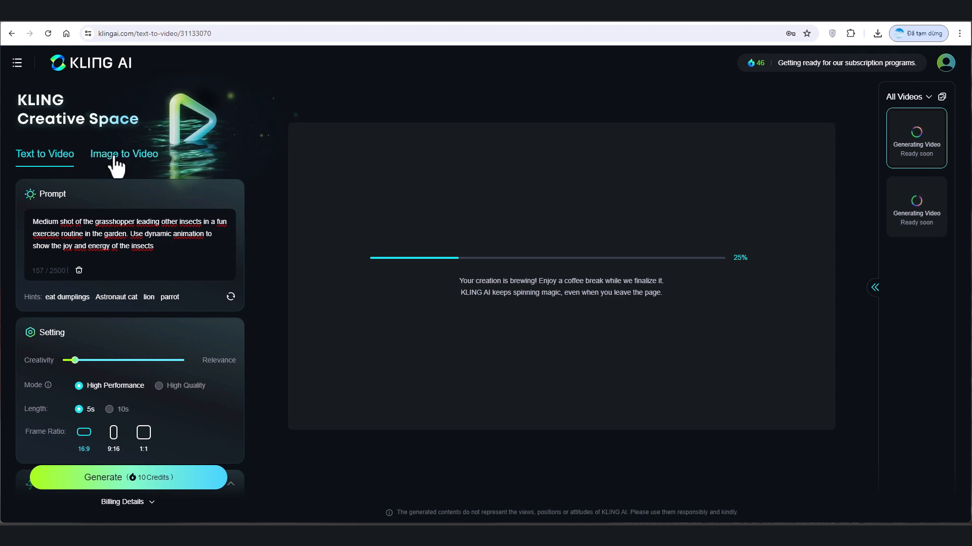
Switch to Image to Video, upload 2.png and replace the prompt with the slow-motion orange juice text ending in "realistic, 8k".
click(120, 156)
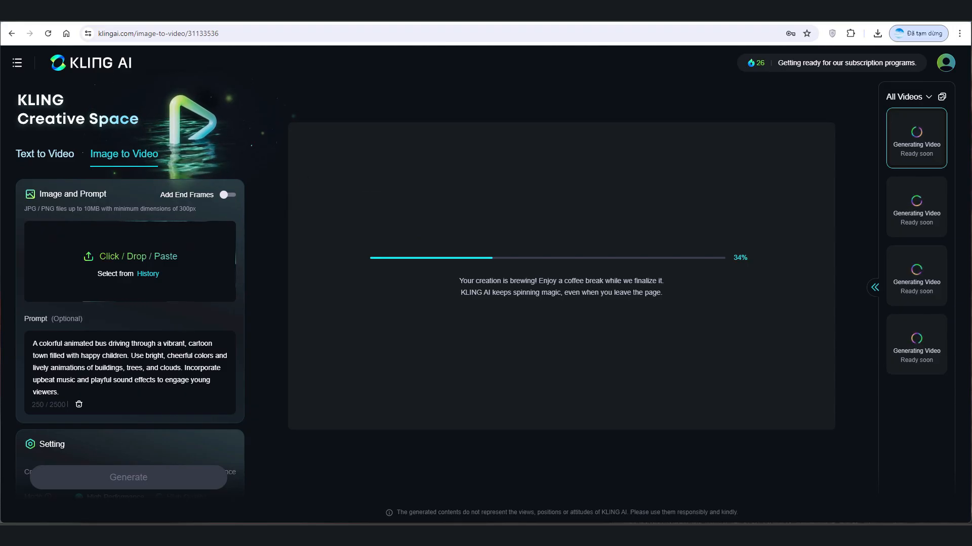
drag(1, 243, 207, 253)
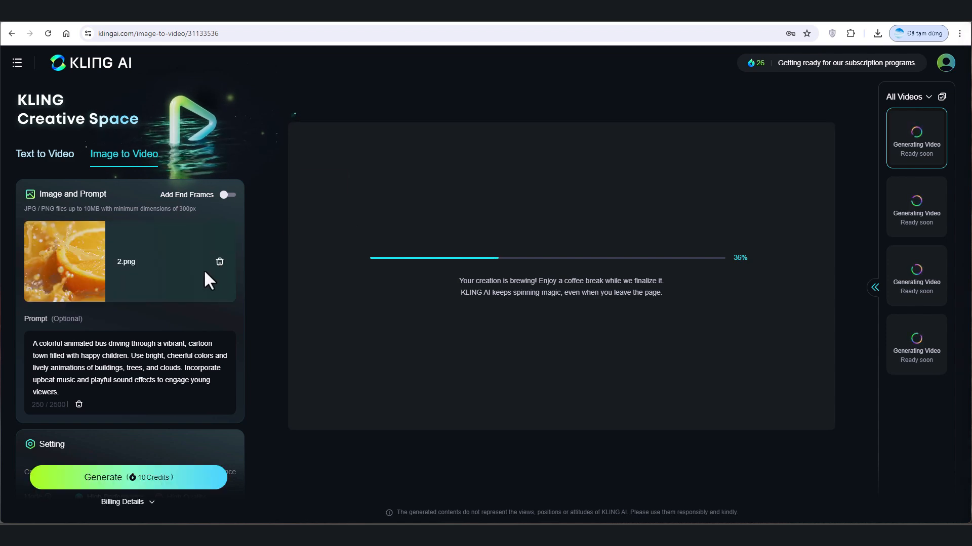
click(131, 352)
key(ctrl+a)
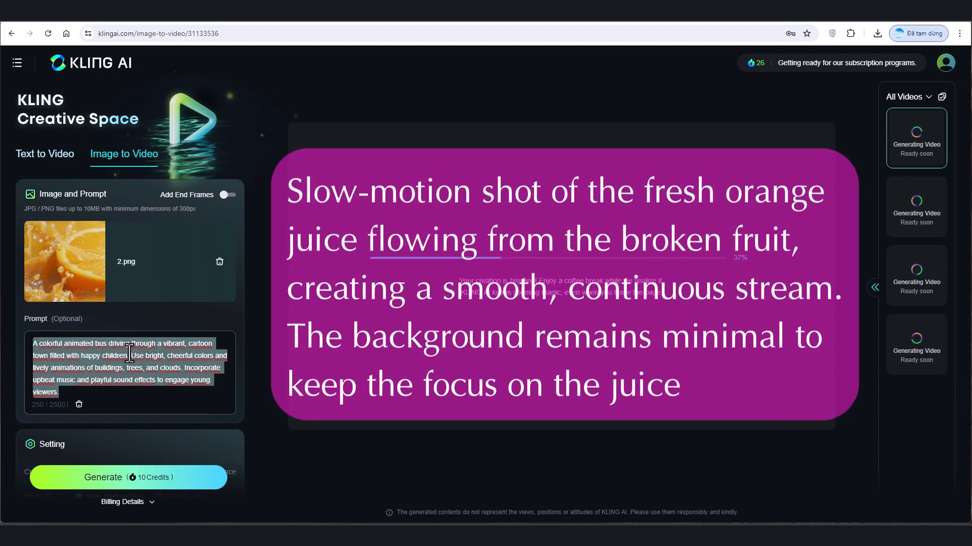
text(Slow-motion shot of the fresh orange juice flowing from the broken fruit, creating a smooth, continuous stream. The background remains minimal to keep the focus on the juice. HD, photography, high quality, realistic, 8k)
Check the image-to-video settings and the "morph, ugly" negative prompt, and generate the video from 2.png.
scroll(135, 318, down, 3)
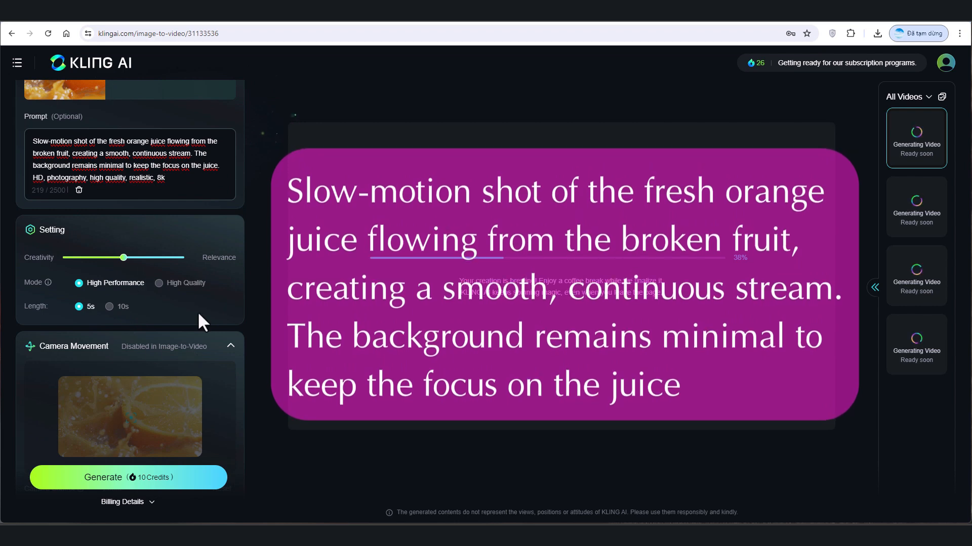
scroll(111, 185, down, 3)
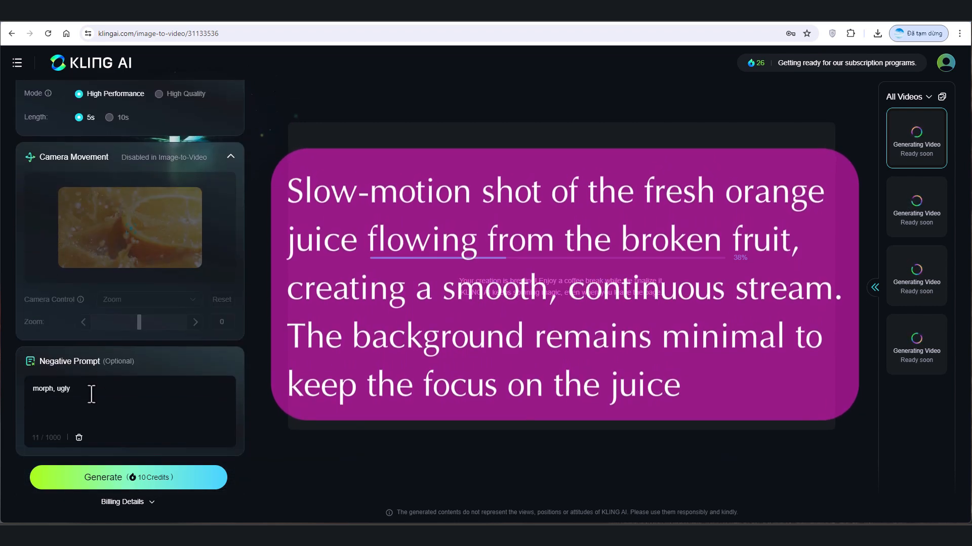
scroll(121, 319, up, 7)
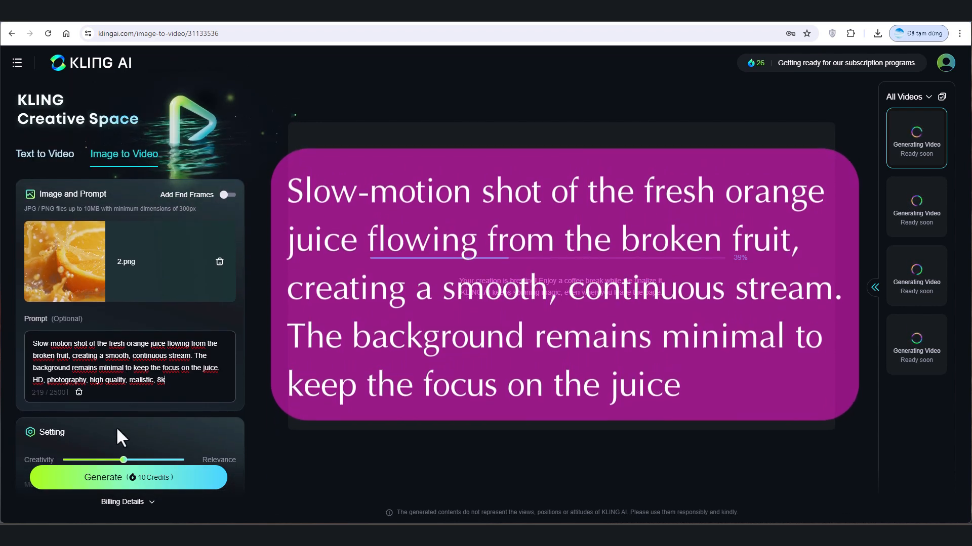
click(128, 485)
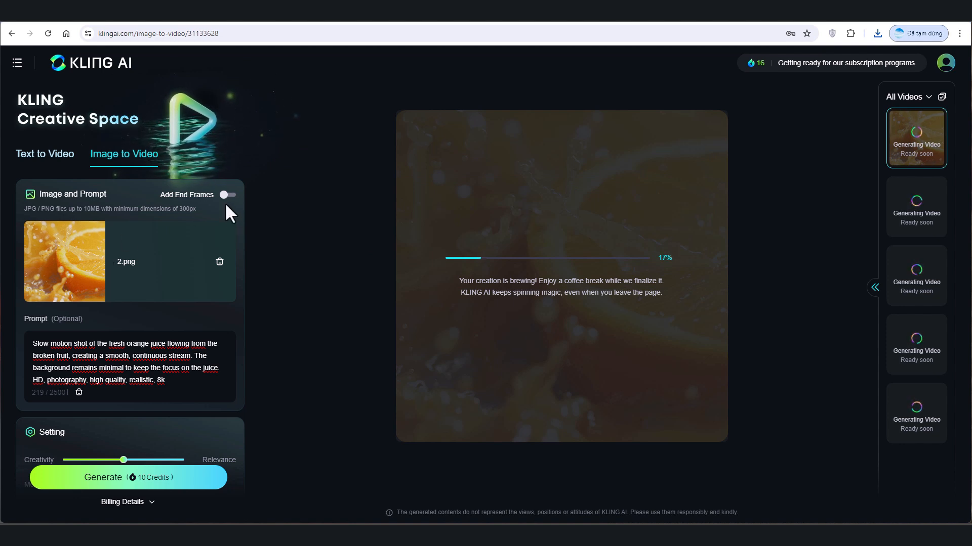
Upload the red bus image and replace the prompt with the "Create an animated video featuring a red bus driving along a quiet street" text.
mouse_move(229, 198)
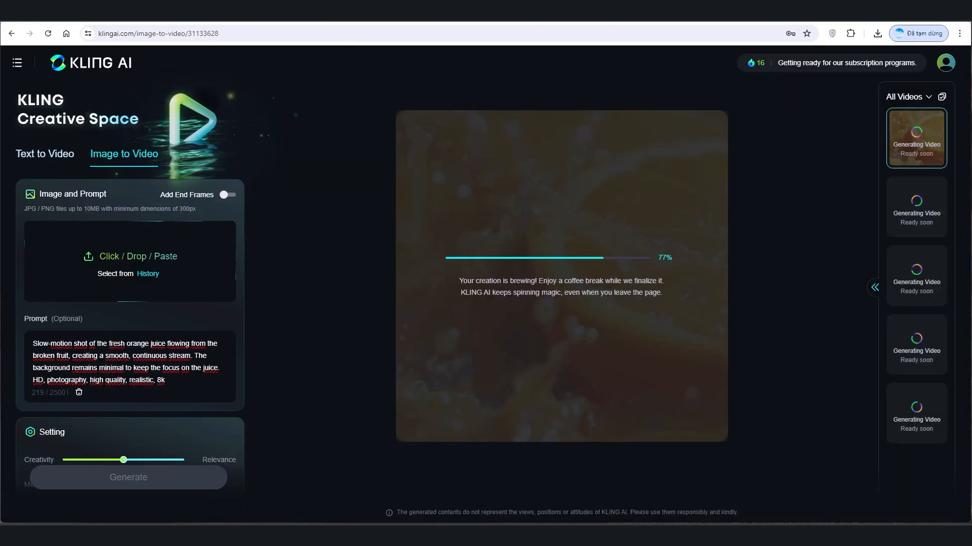
drag(926, 311, 97, 258)
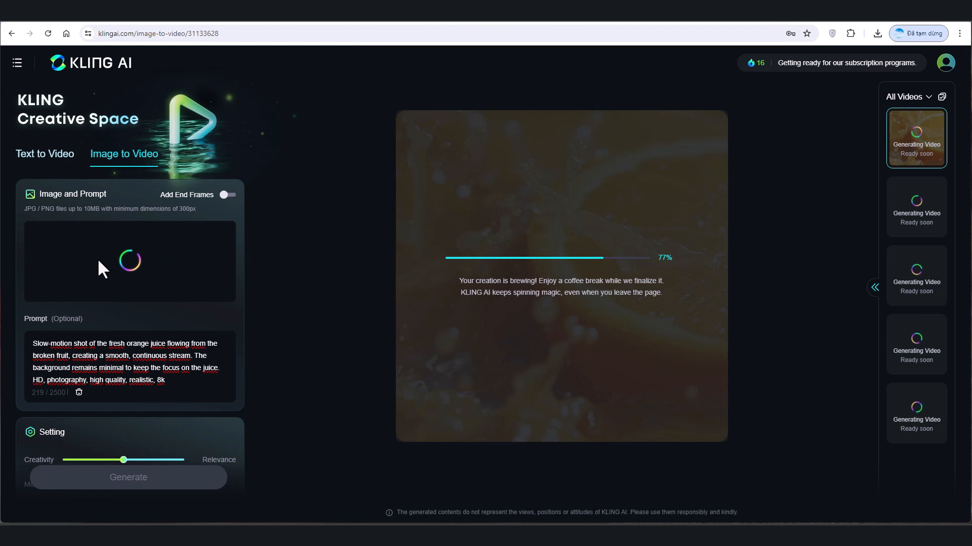
click(128, 375)
key(ctrl+a)
text(Create an animated video featuring a red bus driving along a quiet street. The scene should depict the bus traveling from right to left, with green trees and bushes lining the road. The background is mostly white, allowing the red bus to stand out prominently. The bus should move smoothly, showcasing its classic design with clear windows and simple details. Add ambient sounds such as the gentle hum of the bus engine and the rustling of leaves to enhance the peaceful atmosphere. The video should capture the serene and nostalgic feeling of a bus journey on a calm day.)
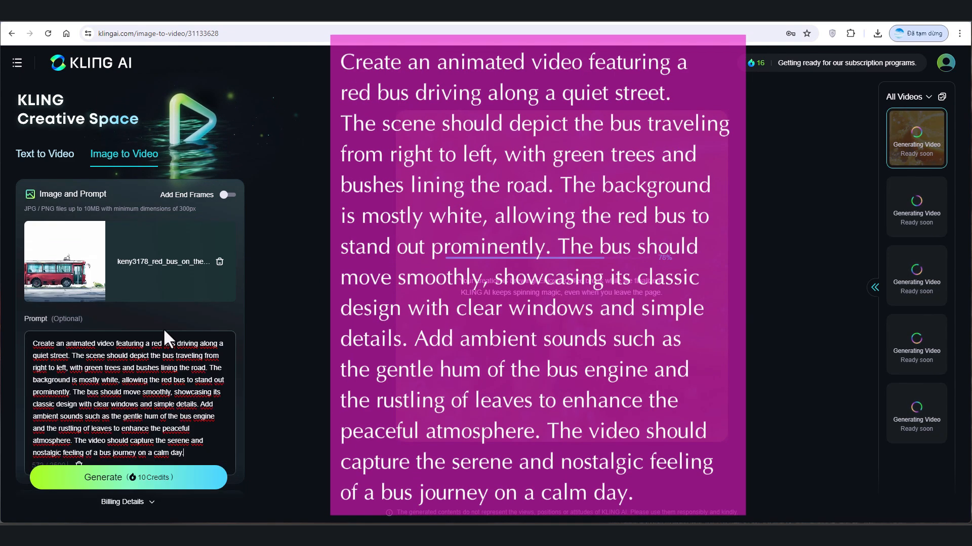
Check the image-to-video settings and generate the video of the red bus.
scroll(177, 256, down, 3)
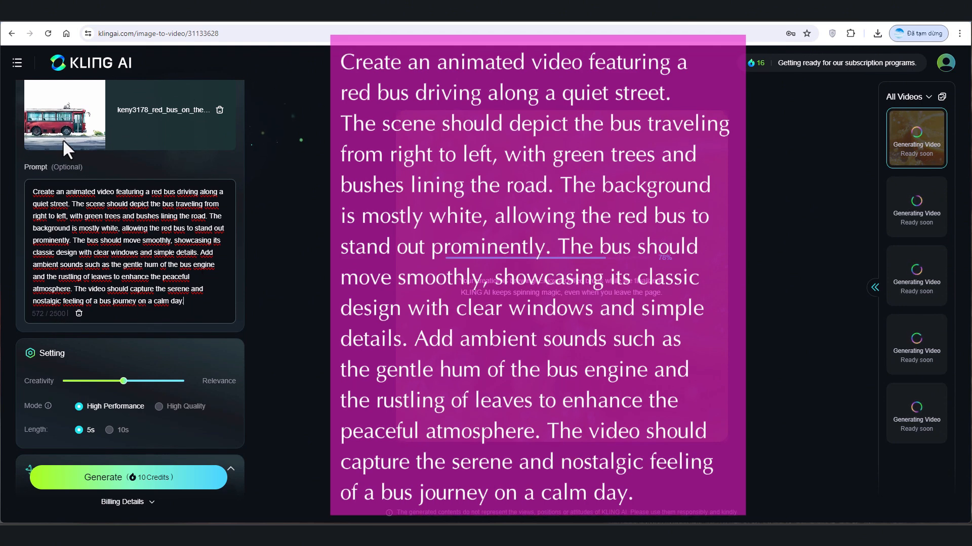
scroll(125, 348, down, 3)
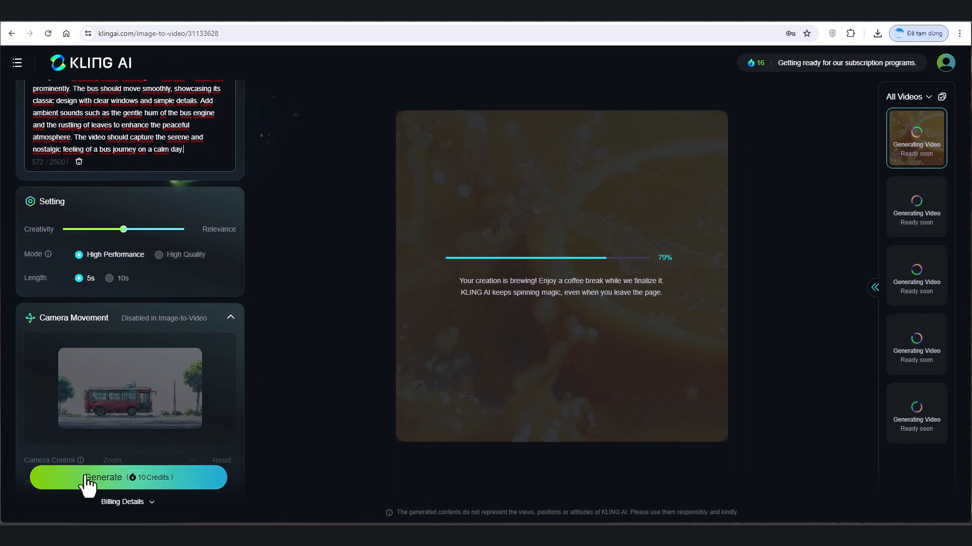
click(105, 483)
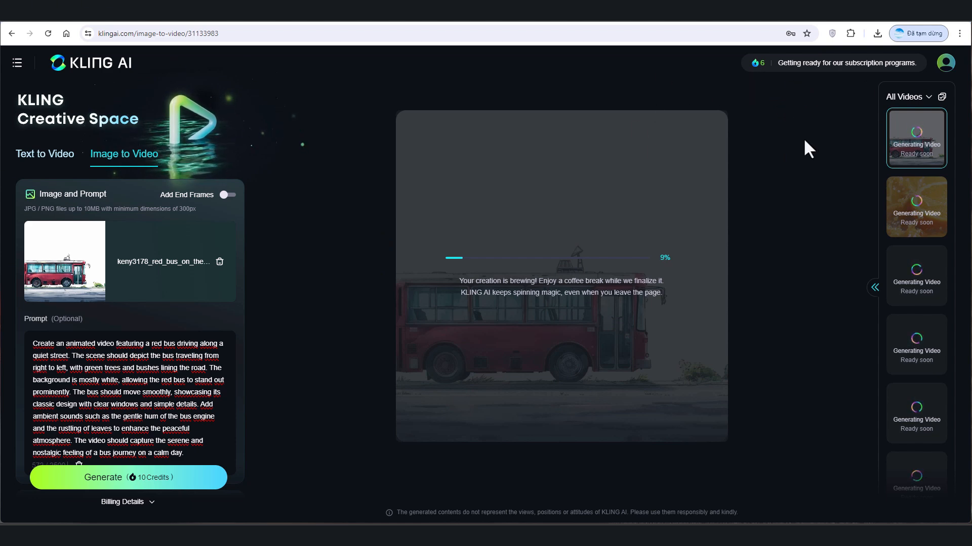
Sign out of the current KLING AI account.
mouse_move(945, 63)
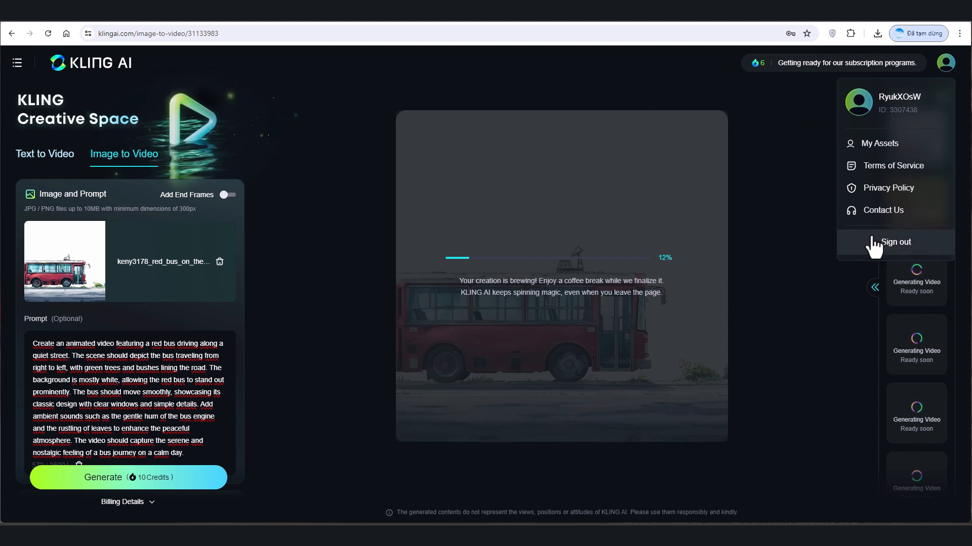
click(902, 254)
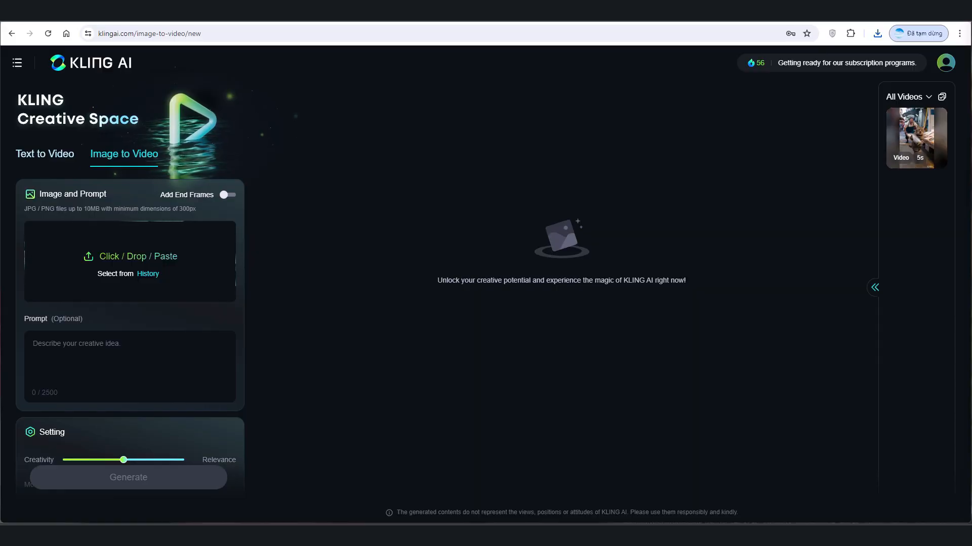
Upload the old Vietnamese street photo, enter the "Capturing a peaceful street in Vietnamese town" prompt and generate the video.
drag(163, 293, 104, 271)
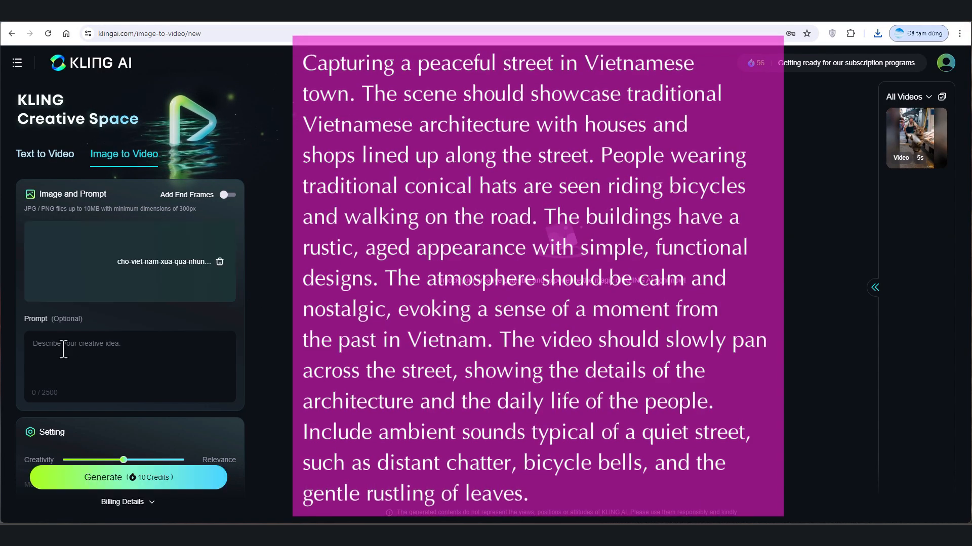
scroll(65, 348, down, 7)
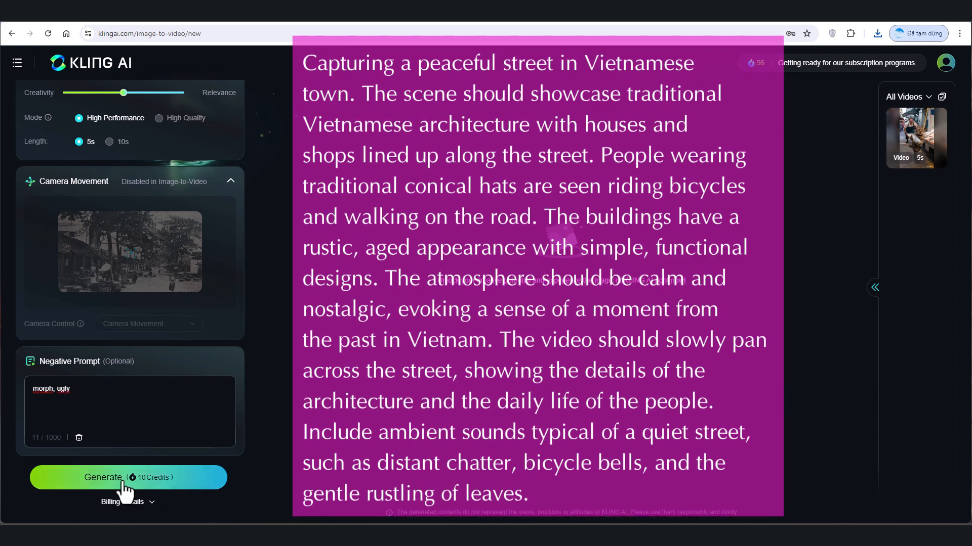
click(123, 484)
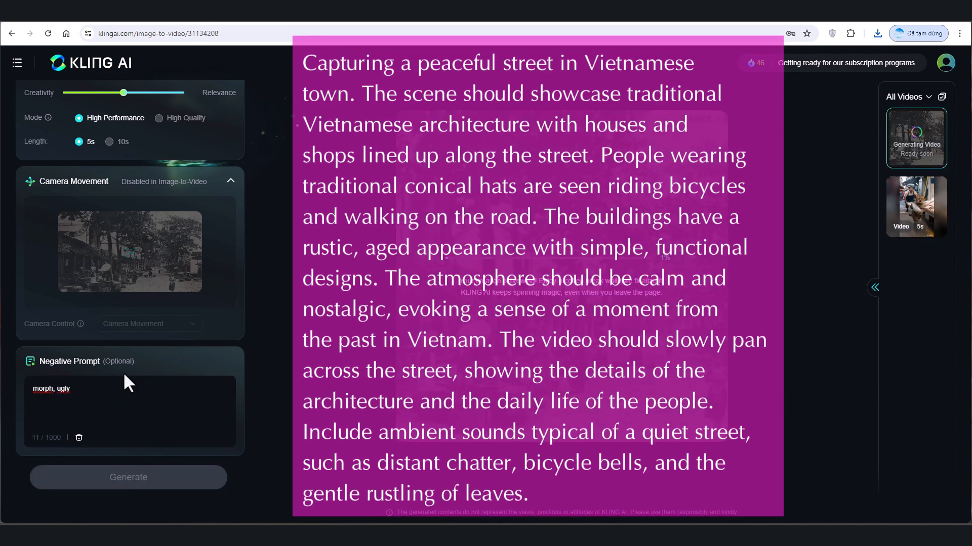
Upload phuc-hoi-anh-cu-15.jpg and replace the prompt with the "A deceased father reunites with his daughter and embraces her joyfully" text.
scroll(165, 378, up, 8)
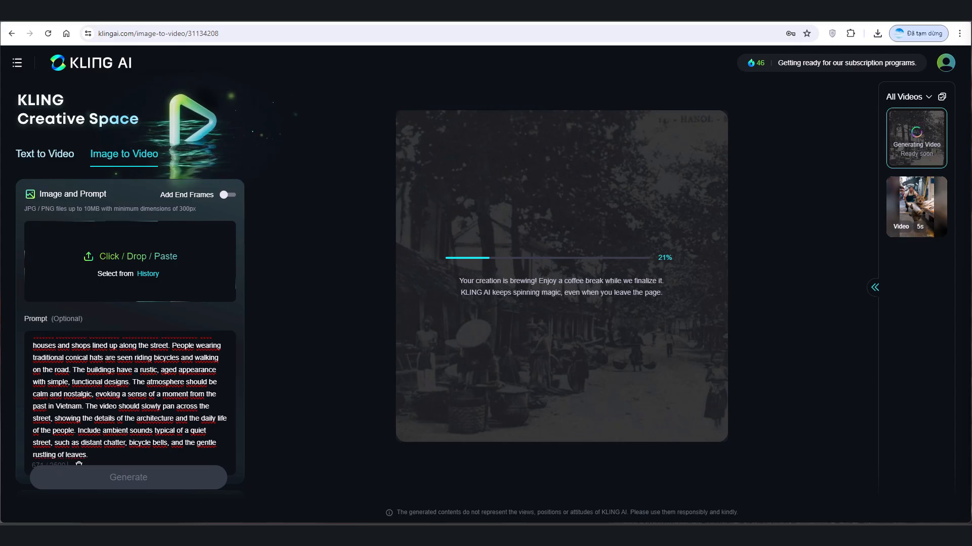
drag(481, 253, 124, 263)
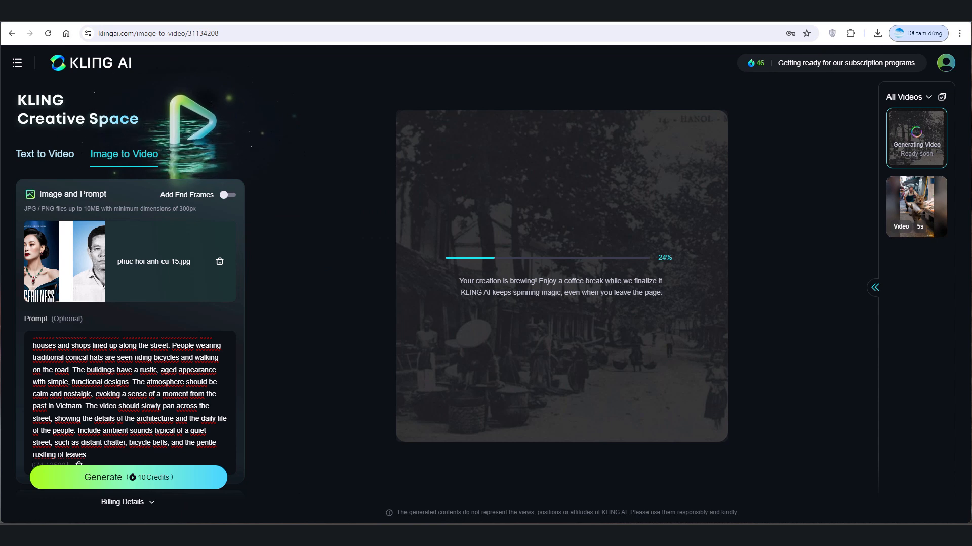
key(ctrl+a)
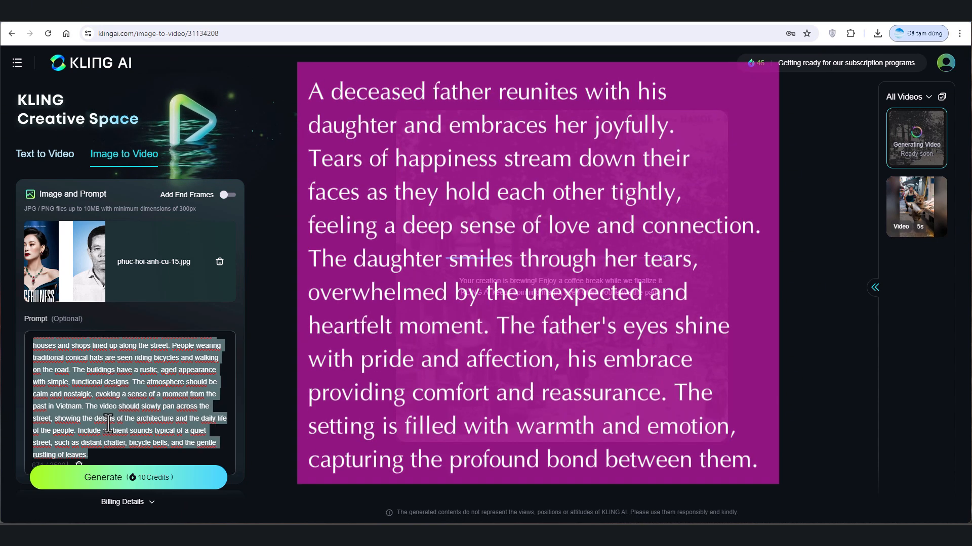
text(A deceased father reunites with his daughter and embraces her joyfully. Tears of happiness stream down their faces as they hold each other tightly, feeling a deep sense of love and connection. The daughter smiles through her tears, overwhelmed by the unexpected and heartfelt moment. The father's eyes shine with pride and affection, his embrace providing comfort and reassurance. The setting is filled with warmth and emotion, capturing the profound bond between them.)
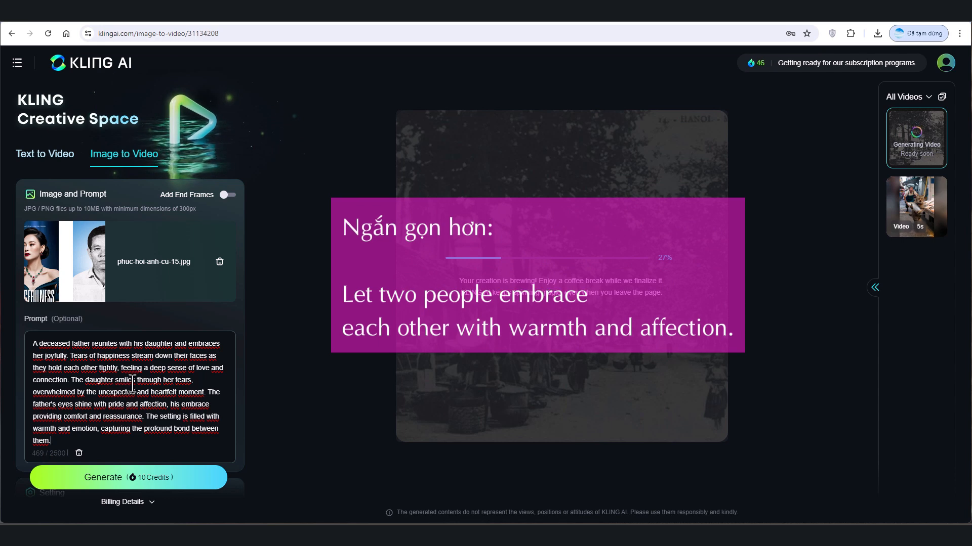
Switch to Google Translate, translate the father-and-daughter prompt into Vietnamese and select the whole translation.
scroll(137, 362, down, 5)
scroll(144, 357, up, 5)
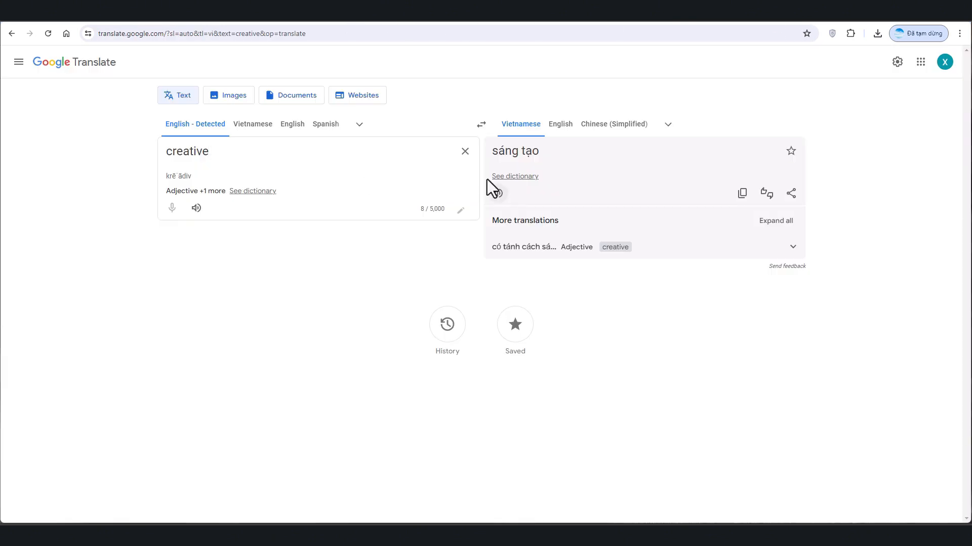
click(465, 151)
text(A deceased father reunites with his daughter and embraces her joyfully. Tears of happiness stream down their faces as they hold each other tightly, feeling a deep sense of love and connection. The daughter smiles through her tears, overwhelmed by the unexpected and heartfelt moment. The father's eyes shine with pride and affection, his embrace providing comfort and reassurance. The setting is filled with warmth and emotion, capturing the profound bond between them.)
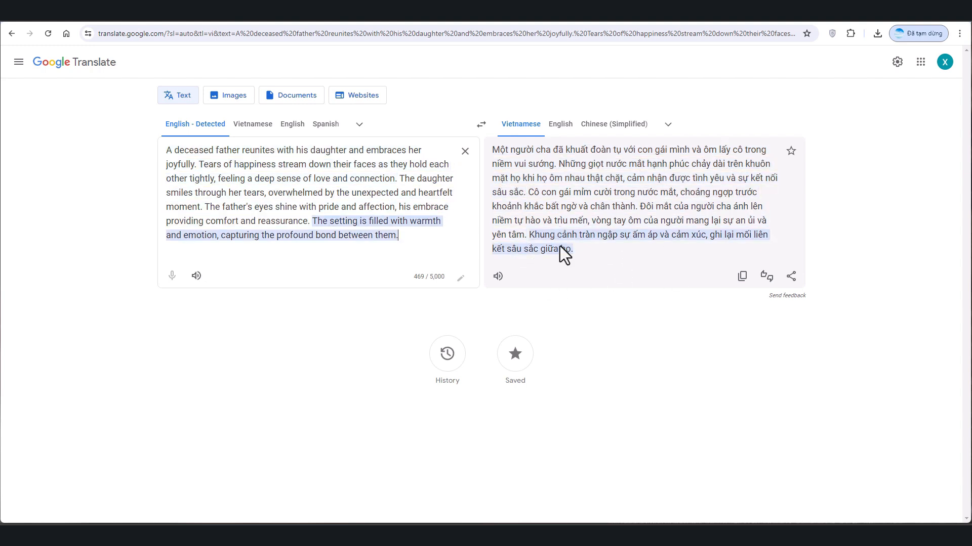
drag(493, 151, 581, 254)
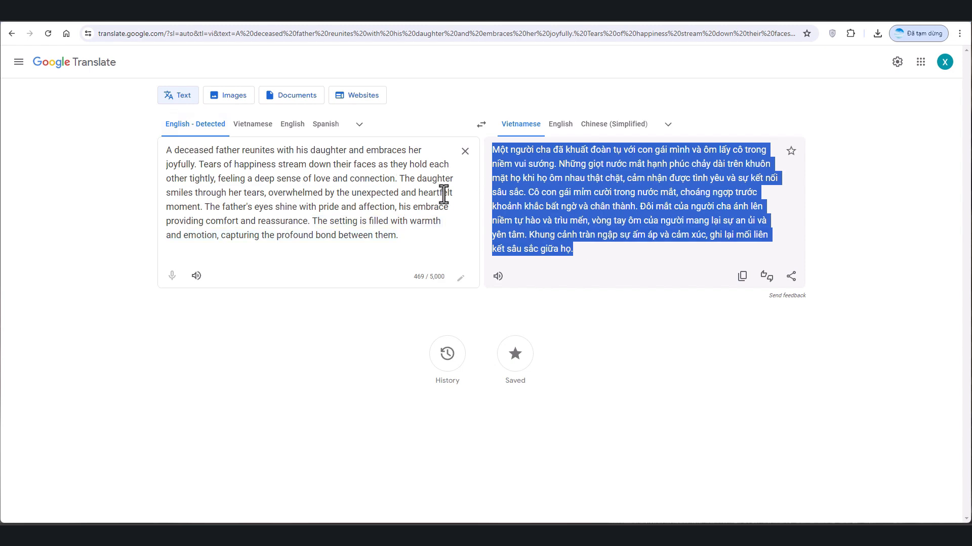
Return to KLING AI, check the settings and generate the father-and-daughter video from phuc-hoi-anh-cu-15.jpg.
click(261, 18)
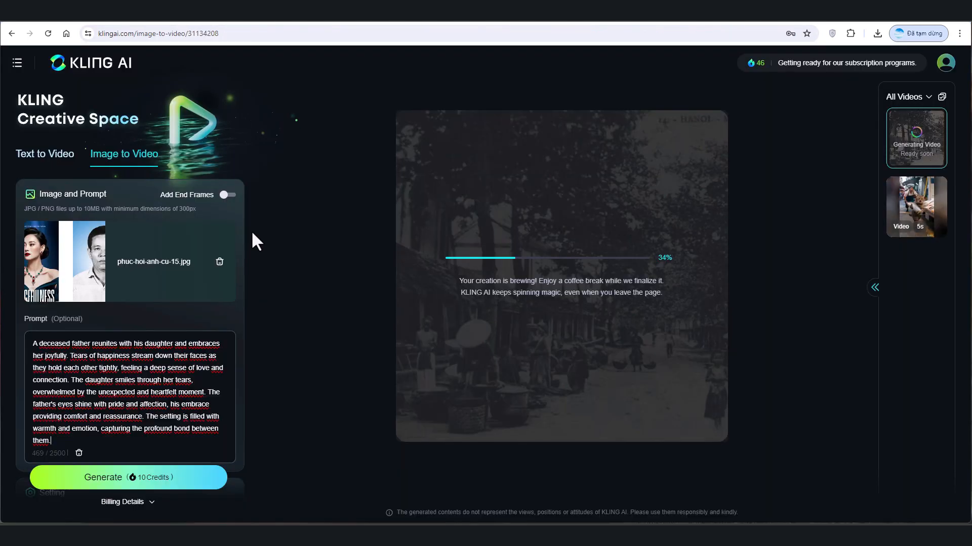
scroll(142, 415, down, 4)
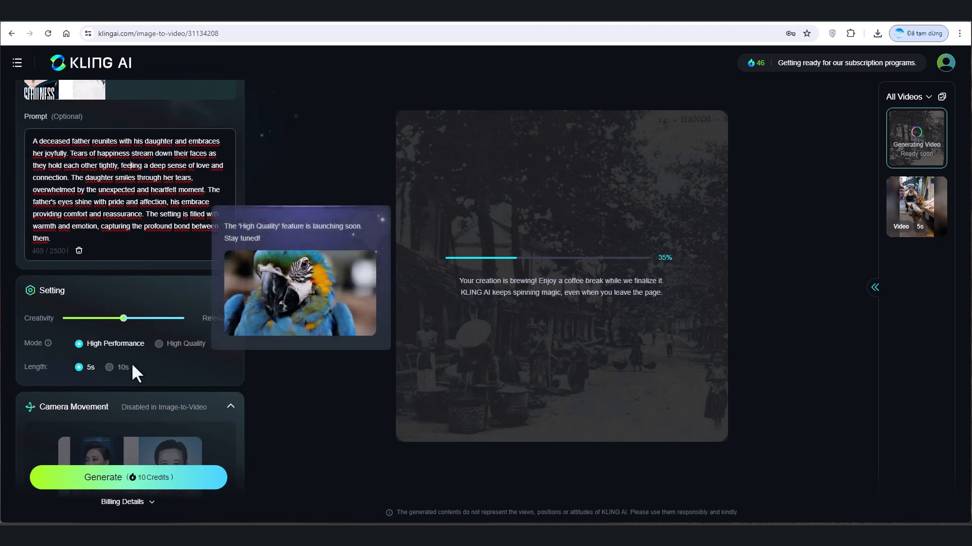
click(98, 481)
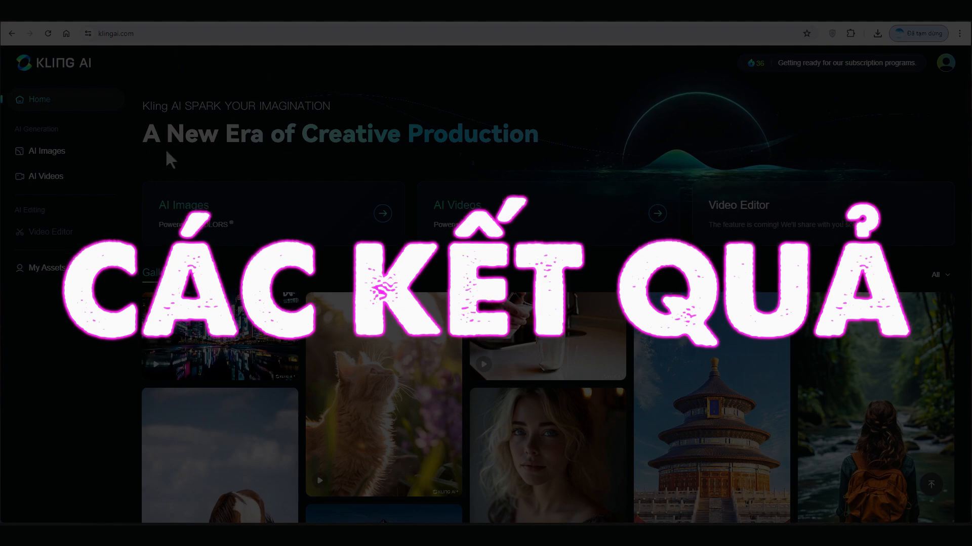
mouse_move(540, 364)
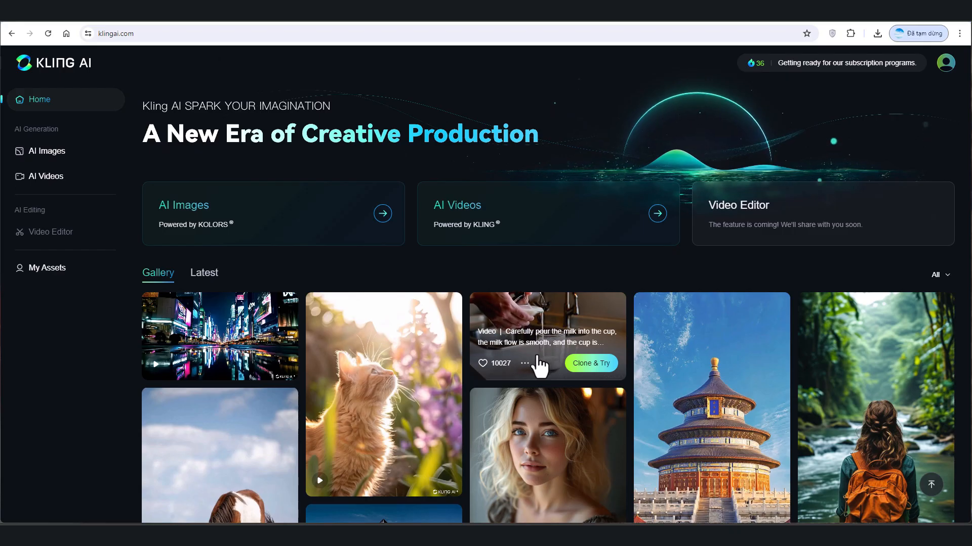